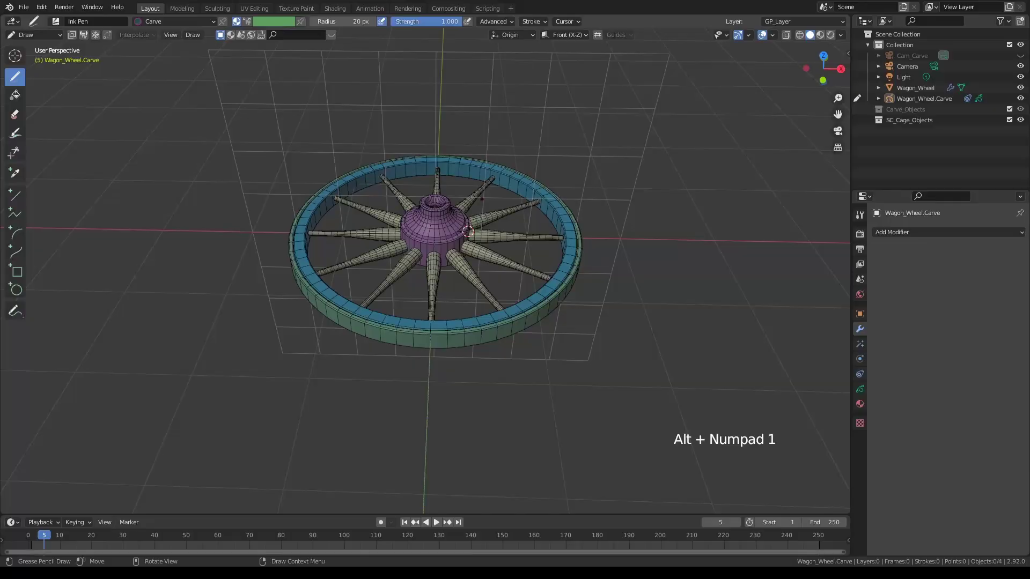
pyautogui.press('alt+KP_1')
pyautogui.moveTo(407, 220)
pyautogui.mouseDown()
pyautogui.moveTo(263, 282)
pyautogui.moveTo(402, 308)
pyautogui.mouseUp()
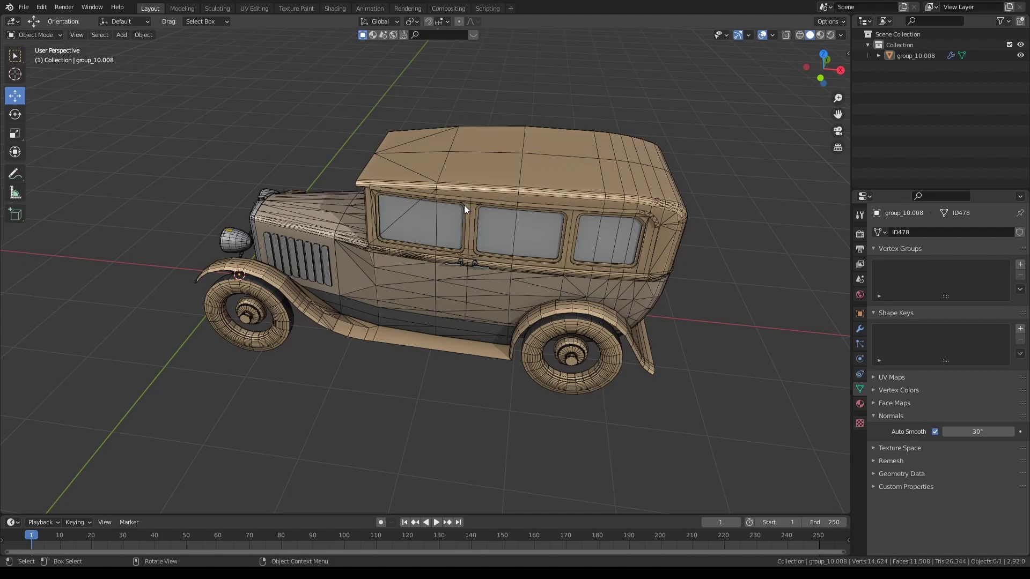
# Select the car model and start Sketch_N_Cage on it with the default settings
pyautogui.click(477, 174)
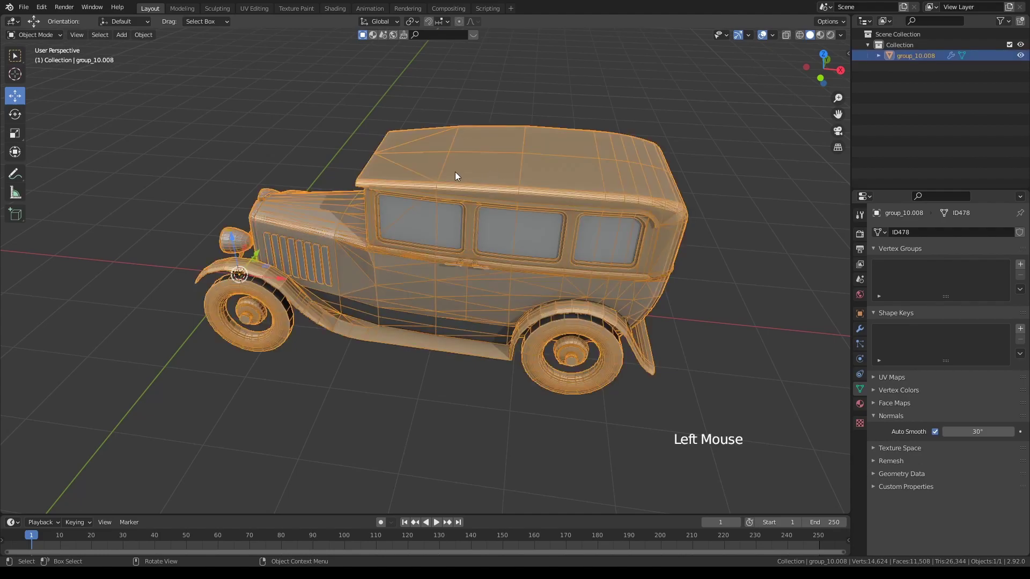
pyautogui.hotkey('shift', 'k')
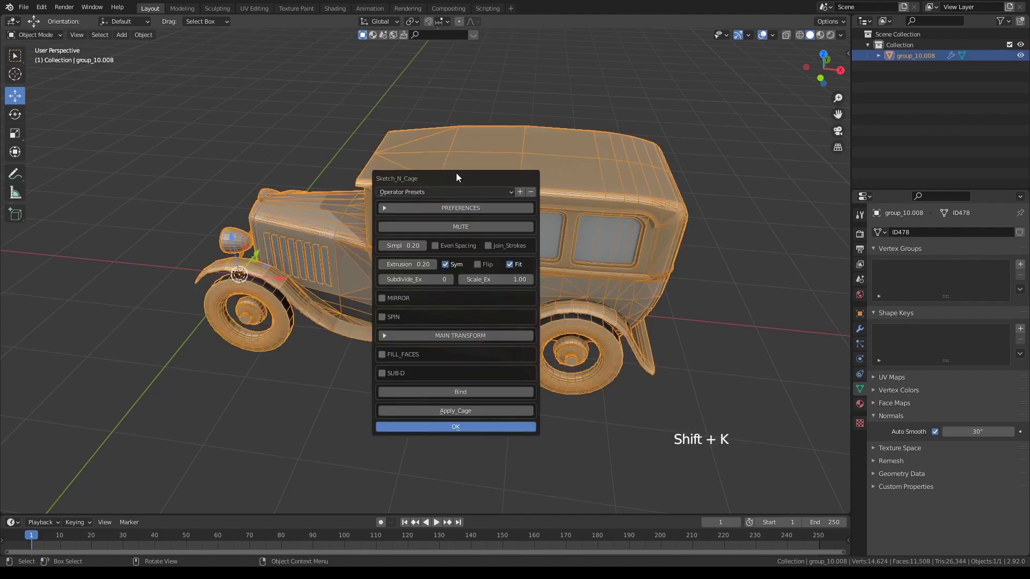
pyautogui.click(455, 427)
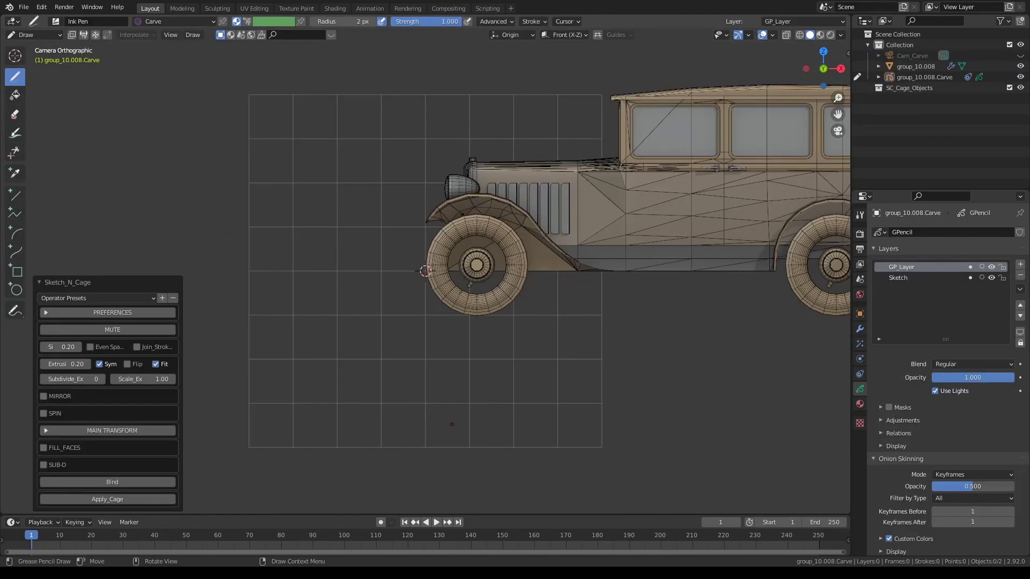
# Draw a closed outline around the car's whole side profile and generate the cage from it
pyautogui.moveTo(425, 270)
pyautogui.keyDown('shift'); pyautogui.mouseDown(button='middle')
pyautogui.moveTo(351, 272)
pyautogui.moveTo(275, 321)
pyautogui.moveTo(220, 308)
pyautogui.mouseUp(button='middle'); pyautogui.keyUp('shift')
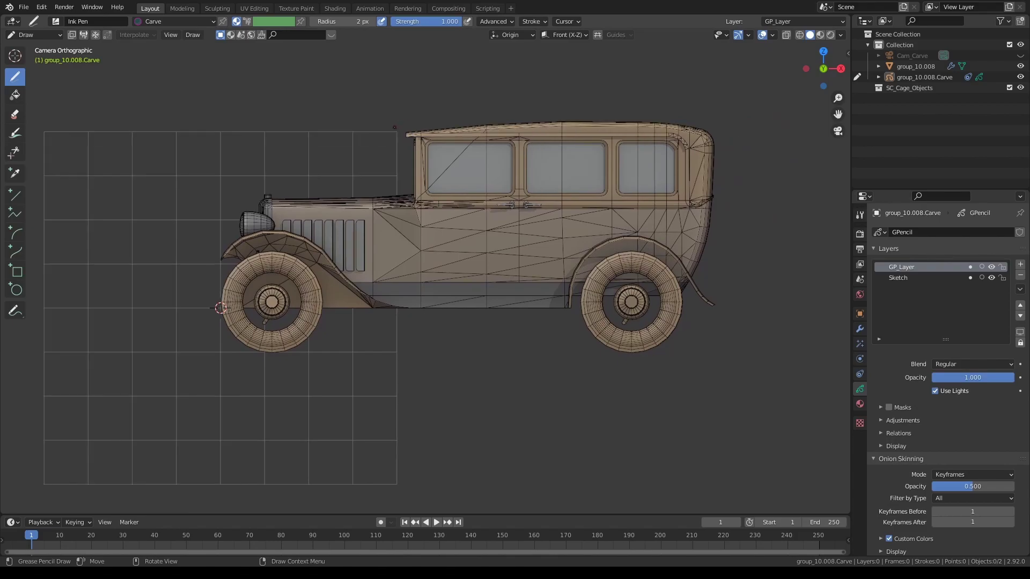
pyautogui.moveTo(672, 114)
pyautogui.mouseDown()
pyautogui.moveTo(722, 124)
pyautogui.moveTo(728, 196)
pyautogui.moveTo(713, 283)
pyautogui.moveTo(722, 317)
pyautogui.moveTo(695, 322)
pyautogui.moveTo(665, 361)
pyautogui.moveTo(586, 356)
pyautogui.moveTo(555, 324)
pyautogui.moveTo(338, 324)
pyautogui.moveTo(262, 358)
pyautogui.moveTo(232, 346)
pyautogui.moveTo(211, 316)
pyautogui.moveTo(209, 271)
pyautogui.moveTo(236, 194)
pyautogui.moveTo(346, 188)
pyautogui.mouseUp()
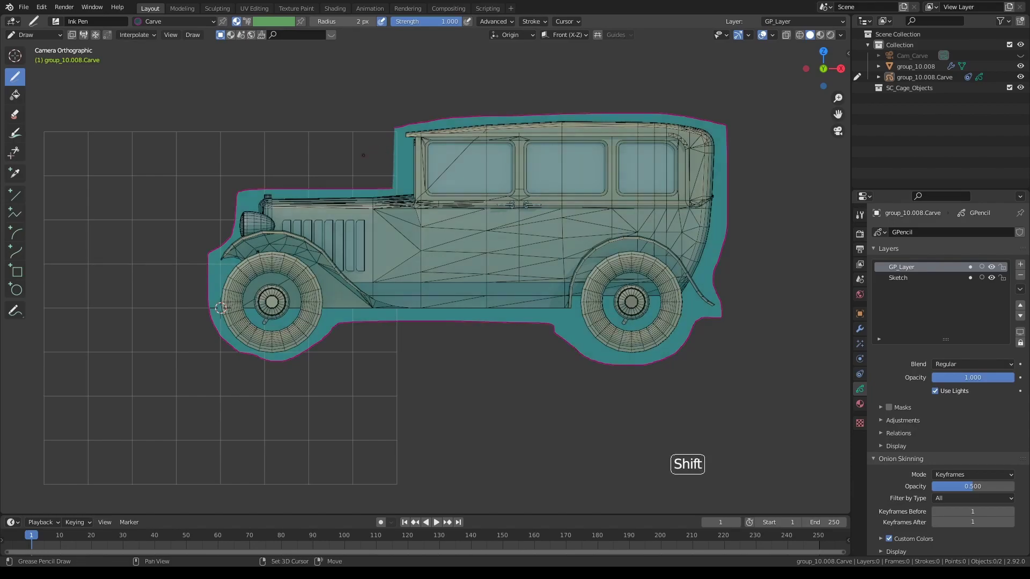
pyautogui.hotkey('shift', 'c')
pyautogui.press('KP_0')
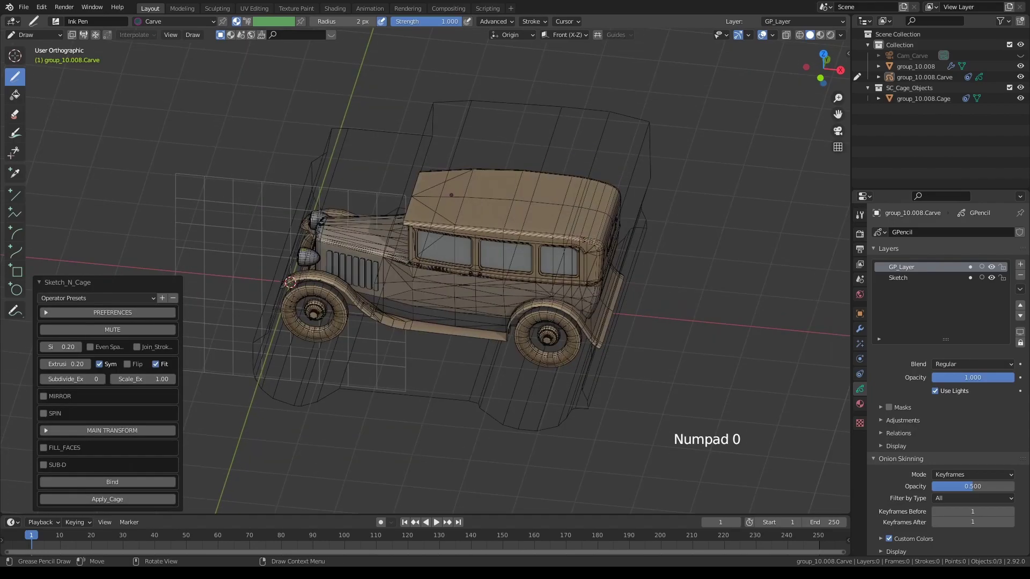
# Turn off the Fit option for the cage and set its extrusion to 2.54
pyautogui.press('KP_5')
pyautogui.moveTo(487, 204); pyautogui.dragTo(428, 200, button='middle')
pyautogui.keyDown('shift'); pyautogui.moveTo(428, 200); pyautogui.dragTo(427, 217, button='middle'); pyautogui.keyUp('shift')
pyautogui.moveTo(428, 218); pyautogui.dragTo(416, 234, button='middle')
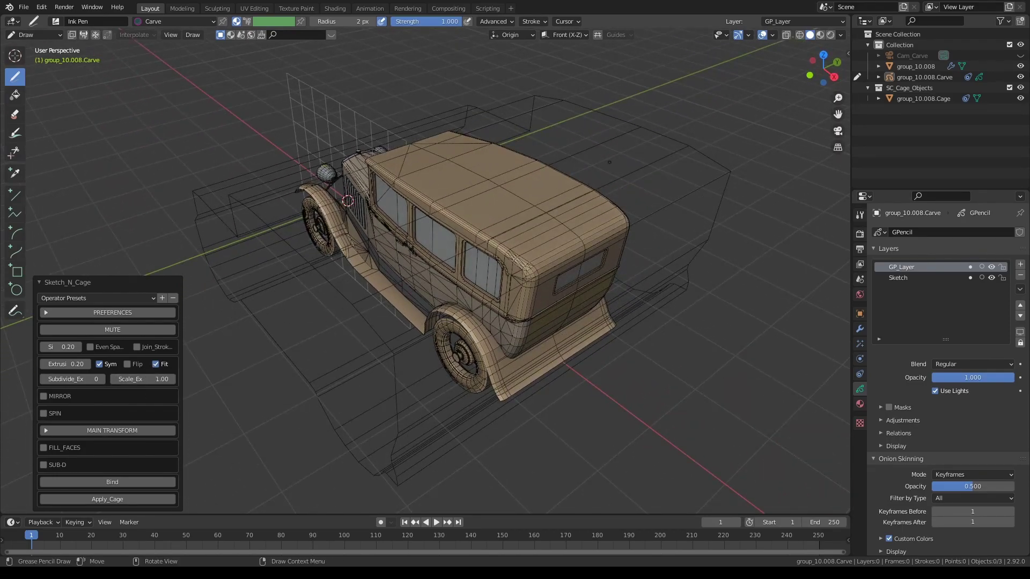
pyautogui.moveTo(536, 212)
pyautogui.mouseDown(button='middle')
pyautogui.moveTo(521, 215)
pyautogui.moveTo(542, 204)
pyautogui.moveTo(540, 213)
pyautogui.mouseUp(button='middle')
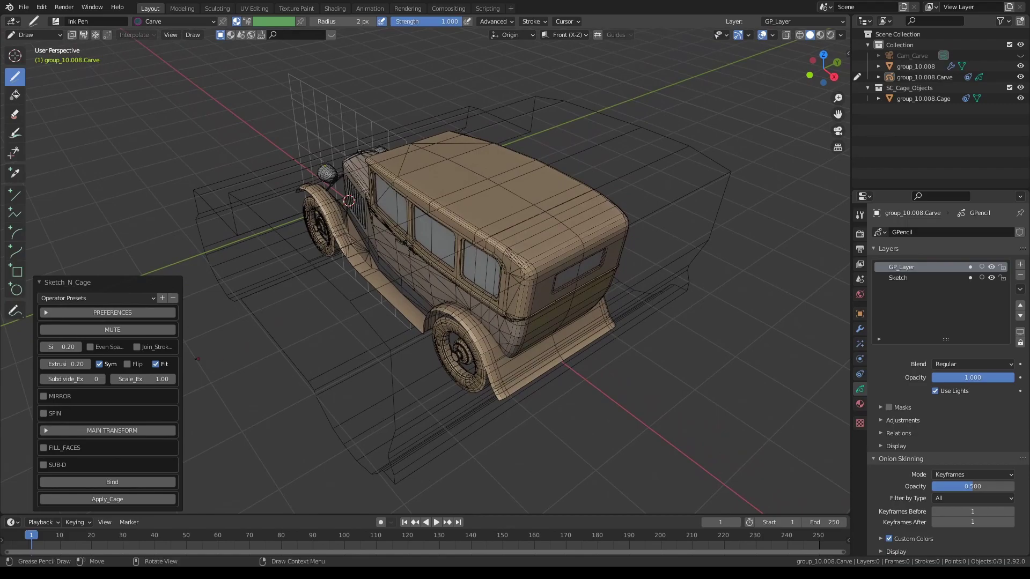
pyautogui.click(155, 364)
pyautogui.moveTo(162, 365); pyautogui.dragTo(105, 370, button='middle')
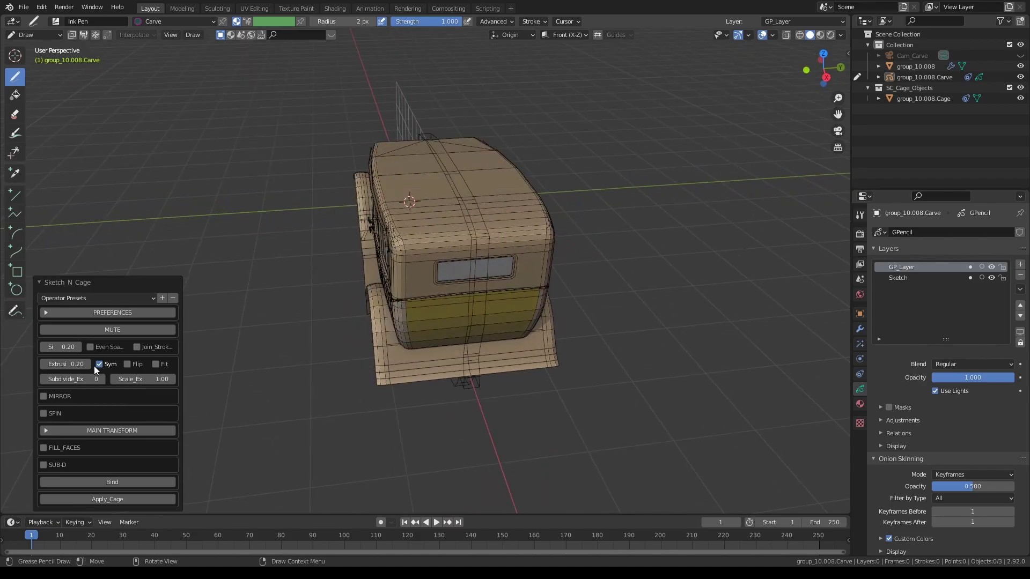
pyautogui.moveTo(56, 364); pyautogui.dragTo(188, 366)
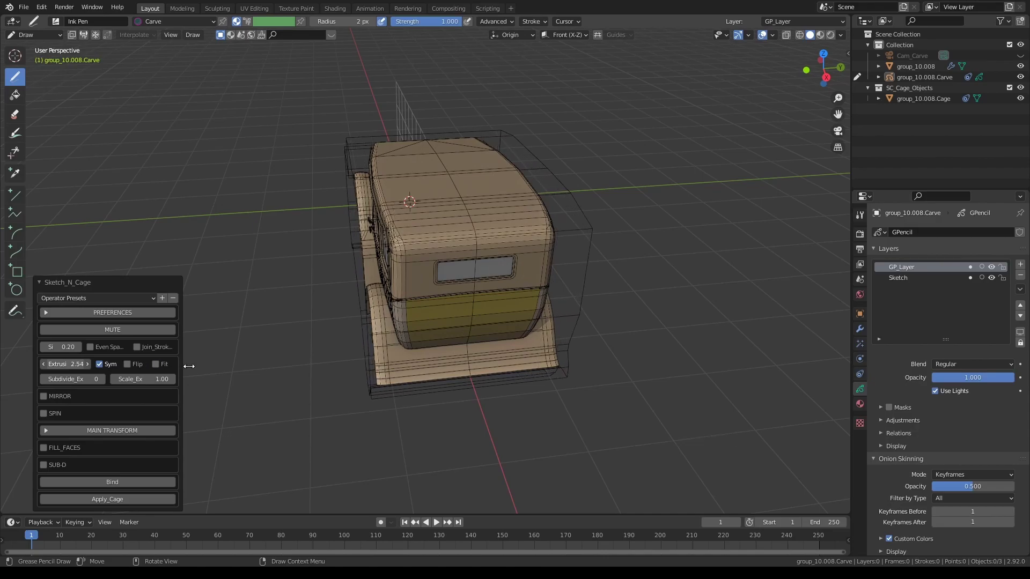
# Try a one-sided cage extrusion of 1.60 with the Sym option off, and turn Sym back on
pyautogui.moveTo(366, 278)
pyautogui.mouseDown(button='middle')
pyautogui.moveTo(355, 237)
pyautogui.moveTo(373, 280)
pyautogui.mouseUp(button='middle')
pyautogui.click(100, 365)
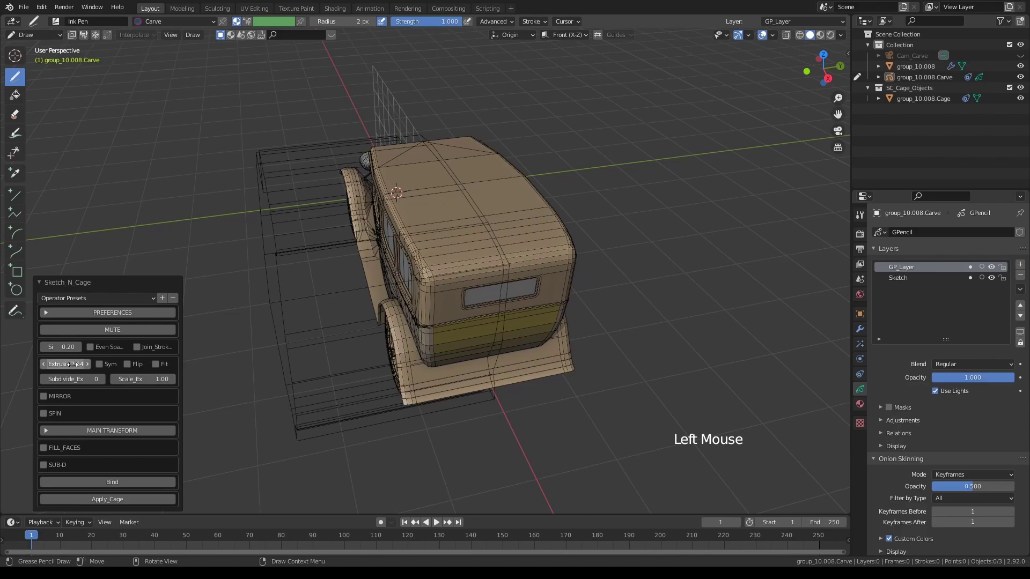
pyautogui.moveTo(73, 365); pyautogui.dragTo(5, 364)
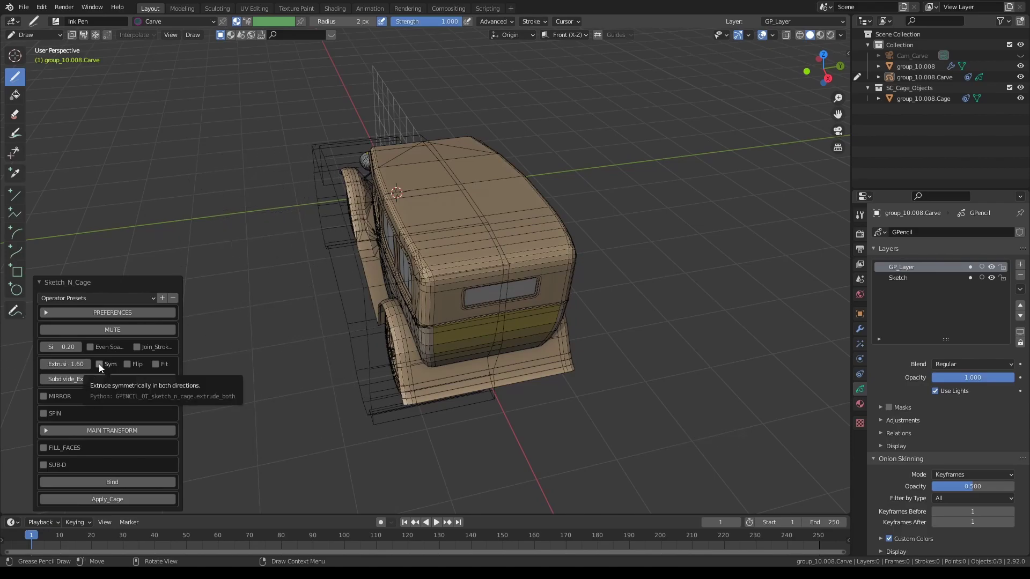
pyautogui.moveTo(471, 227)
pyautogui.mouseDown(button='middle')
pyautogui.moveTo(450, 216)
pyautogui.moveTo(467, 225)
pyautogui.mouseUp(button='middle')
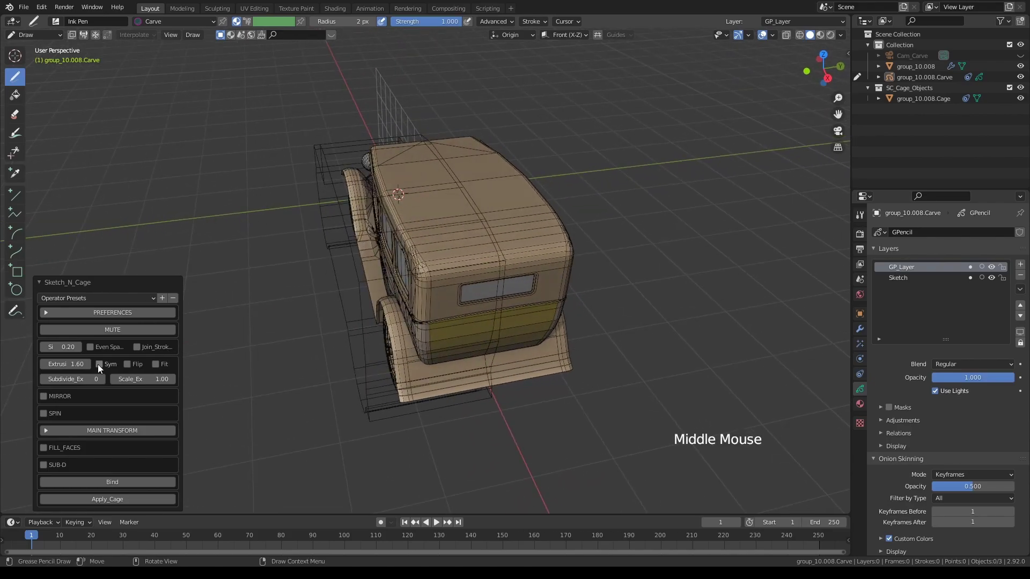
pyautogui.click(99, 365)
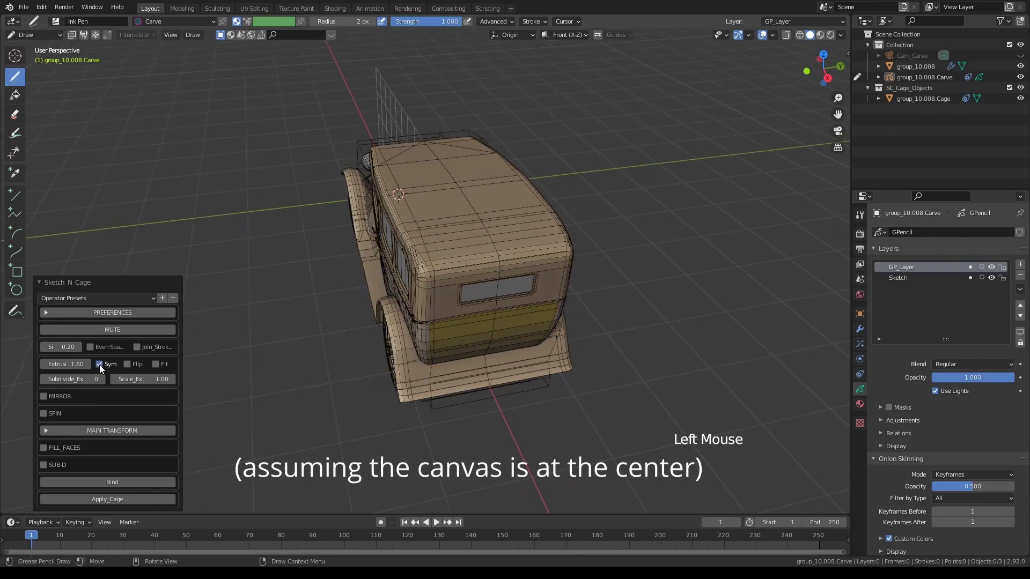
# Widen the symmetric cage extrusion to 2.57 so it encloses the car's full width, and check it in the right orthographic view
pyautogui.moveTo(70, 364); pyautogui.dragTo(136, 369)
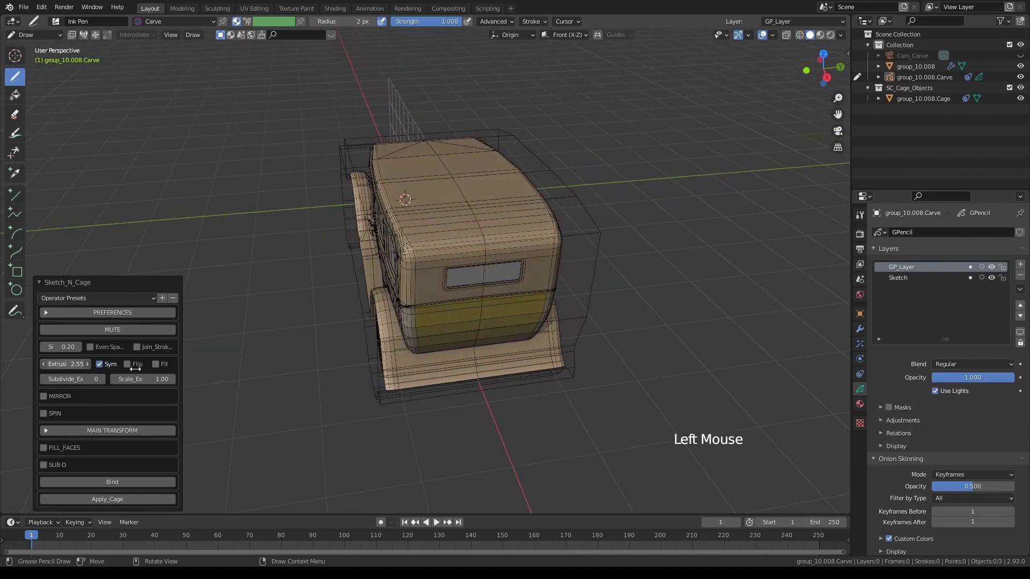
pyautogui.press('KP_3')
pyautogui.scroll(2, 230, 306)
pyautogui.keyDown('shift'); pyautogui.moveTo(231, 307); pyautogui.dragTo(221, 333, button='middle'); pyautogui.keyUp('shift')
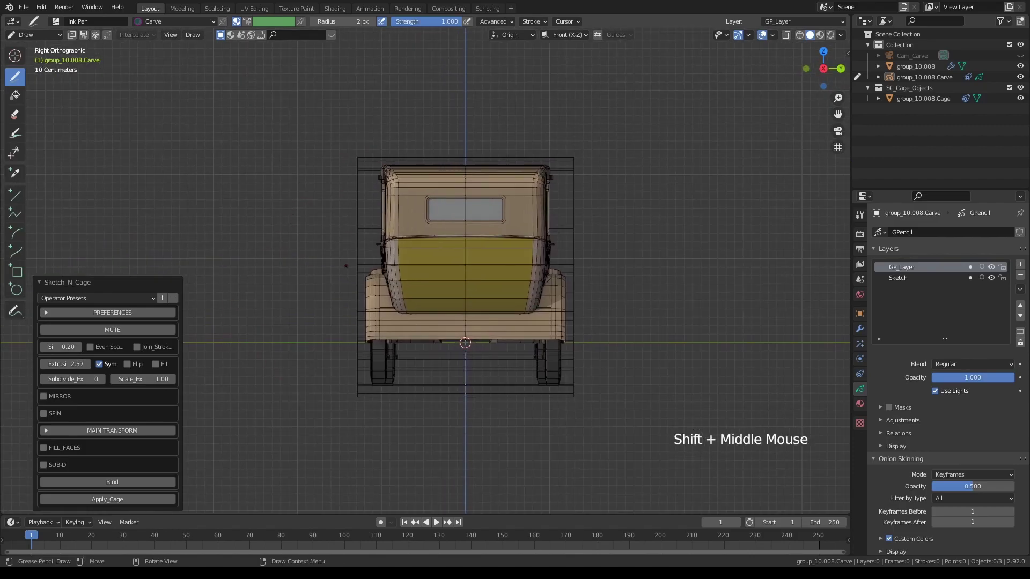
# Raise the cage's simplify value to 0.99 and inspect the coarser outline around the car's side
pyautogui.press('KP_1')
pyautogui.moveTo(338, 250); pyautogui.dragTo(291, 273, button='middle')
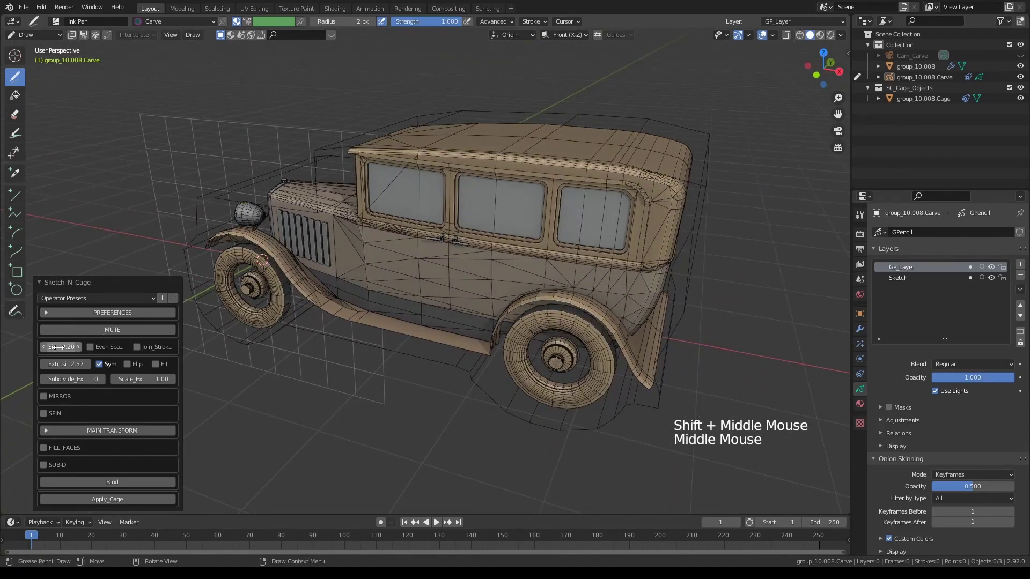
pyautogui.moveTo(78, 347); pyautogui.dragTo(55, 350)
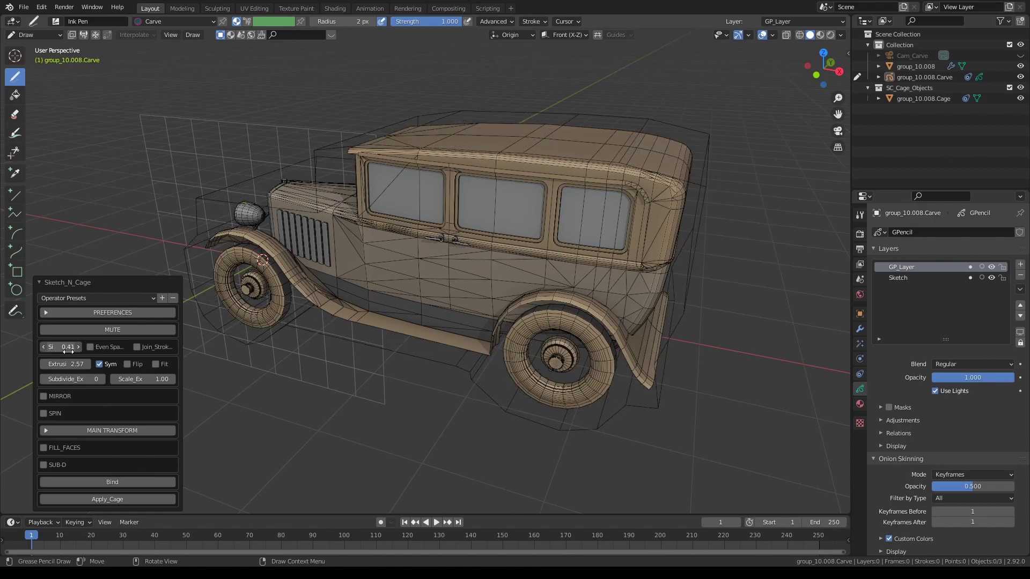
pyautogui.keyDown('shift'); pyautogui.moveTo(262, 260); pyautogui.dragTo(260, 279, button='middle'); pyautogui.keyUp('shift')
pyautogui.moveTo(681, 350); pyautogui.dragTo(689, 370, button='middle')
pyautogui.keyDown('shift'); pyautogui.moveTo(689, 370); pyautogui.dragTo(732, 350, button='middle'); pyautogui.keyUp('shift')
pyautogui.moveTo(731, 350); pyautogui.dragTo(751, 361, button='middle')
pyautogui.moveTo(247, 288); pyautogui.dragTo(228, 292, button='middle')
pyautogui.moveTo(509, 256)
pyautogui.mouseDown(button='middle')
pyautogui.moveTo(485, 273)
pyautogui.moveTo(502, 279)
pyautogui.moveTo(231, 414)
pyautogui.mouseUp(button='middle')
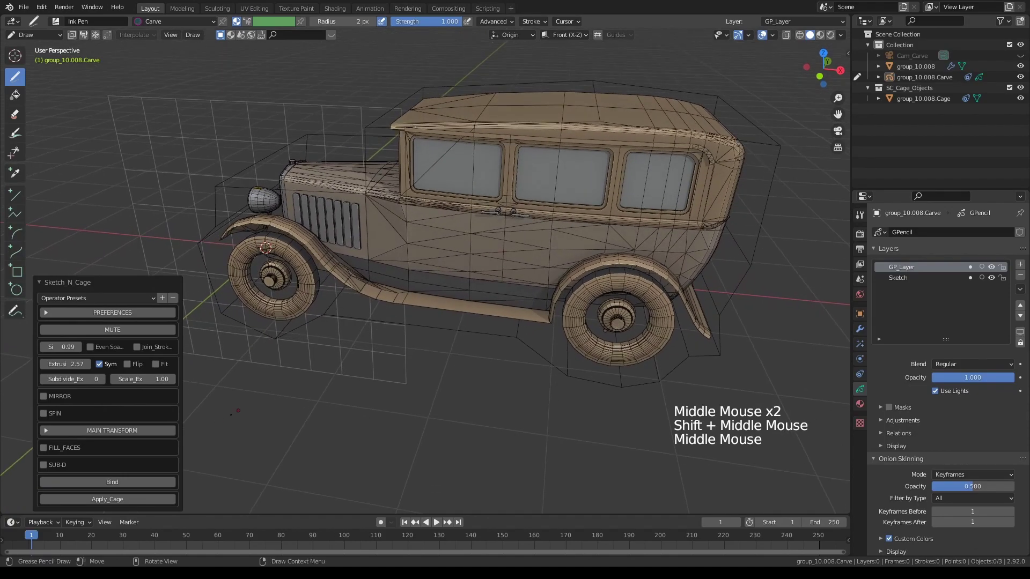
# Enable FILL_FACES on the cage and set its edge value to 1 m
pyautogui.click(59, 450)
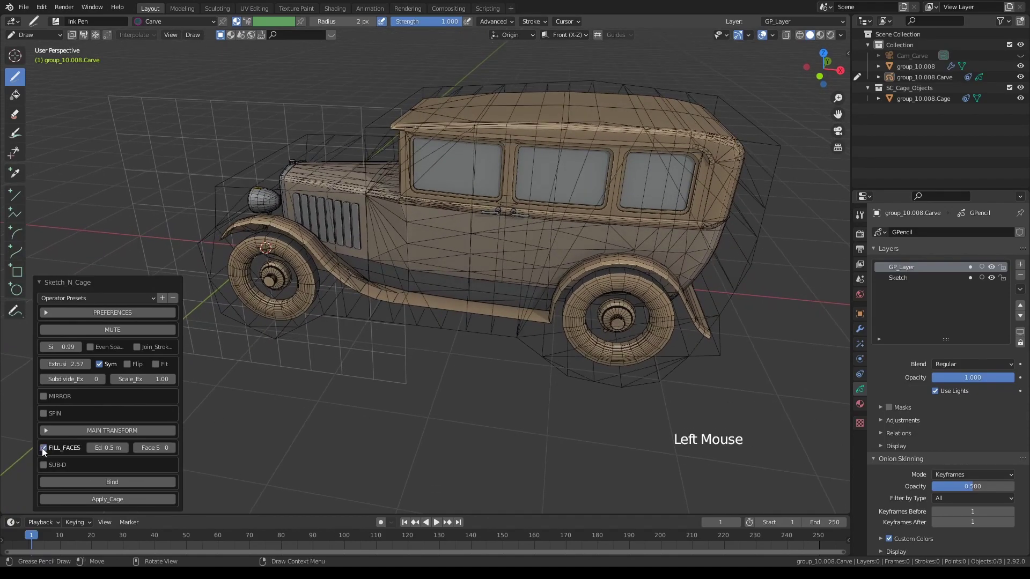
pyautogui.moveTo(214, 430); pyautogui.dragTo(214, 445, button='middle')
pyautogui.moveTo(215, 445); pyautogui.dragTo(214, 443, button='middle')
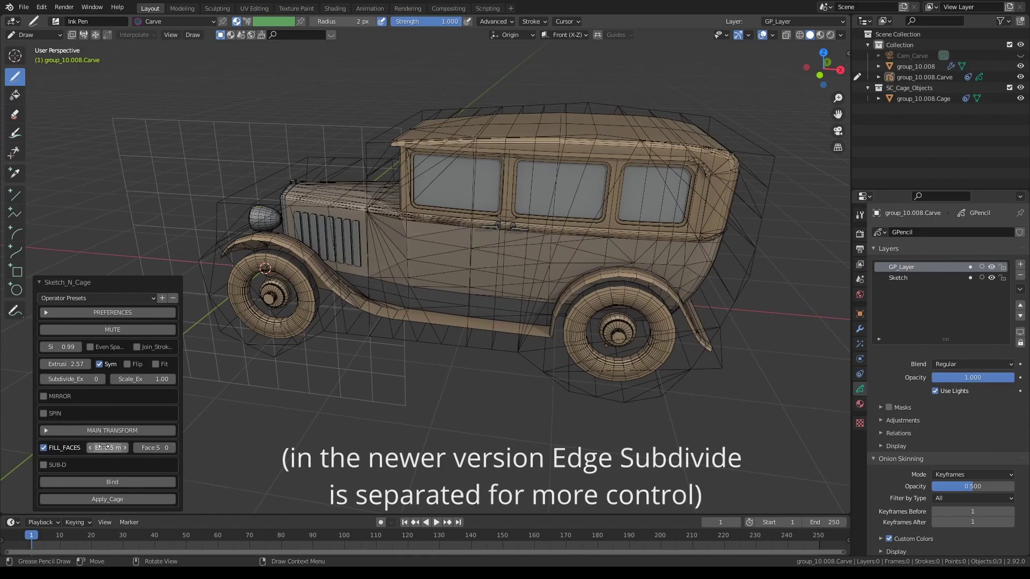
pyautogui.moveTo(103, 448); pyautogui.dragTo(139, 450)
# Set the cage's Subdivide_Ex value to 1 while viewing the car from the front
pyautogui.moveTo(407, 253); pyautogui.dragTo(472, 285, button='middle')
pyautogui.keyDown('shift'); pyautogui.moveTo(472, 285); pyautogui.dragTo(504, 262, button='middle'); pyautogui.keyUp('shift')
pyautogui.keyDown('shift'); pyautogui.moveTo(504, 262); pyautogui.dragTo(494, 269, button='middle'); pyautogui.keyUp('shift')
pyautogui.moveTo(494, 268)
pyautogui.mouseDown(button='middle')
pyautogui.moveTo(516, 255)
pyautogui.moveTo(478, 311)
pyautogui.moveTo(521, 236)
pyautogui.moveTo(523, 258)
pyautogui.moveTo(498, 281)
pyautogui.mouseUp(button='middle')
pyautogui.keyDown('shift'); pyautogui.scroll(1, 521, 237); pyautogui.keyUp('shift')
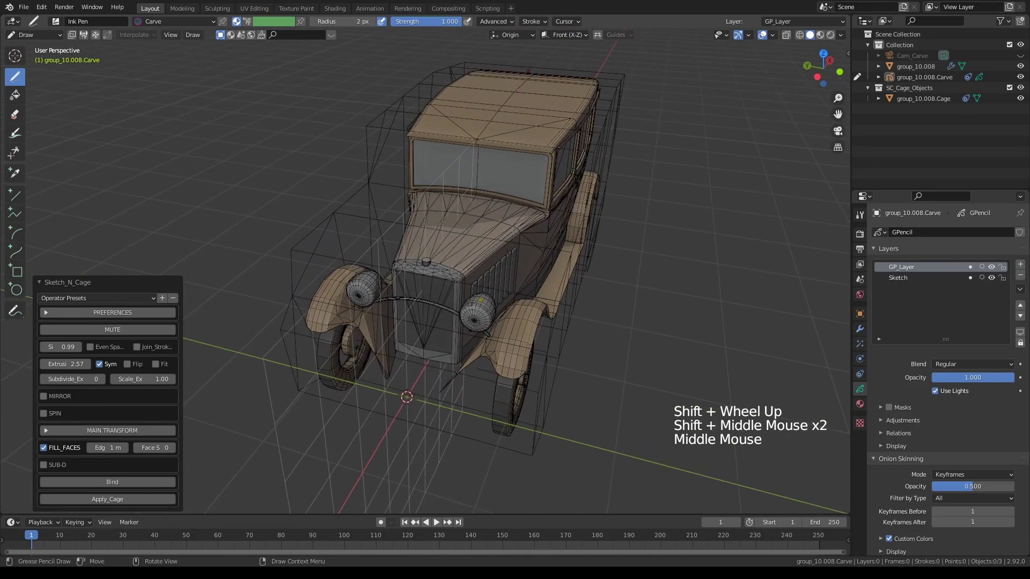
pyautogui.moveTo(516, 242); pyautogui.dragTo(532, 222, button='middle')
pyautogui.moveTo(375, 268)
pyautogui.mouseDown(button='middle')
pyautogui.moveTo(354, 274)
pyautogui.moveTo(376, 268)
pyautogui.mouseUp(button='middle')
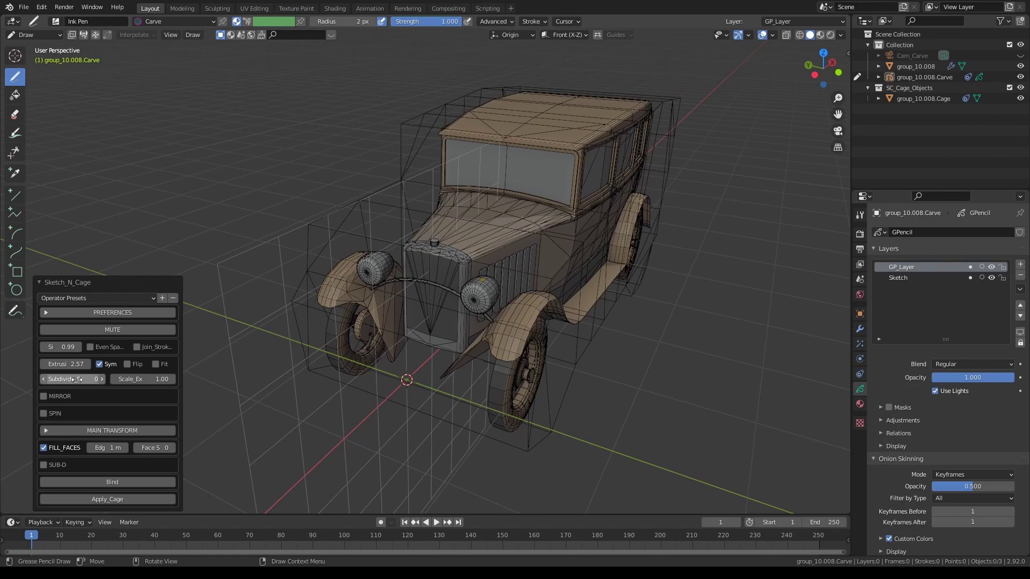
pyautogui.click(103, 379)
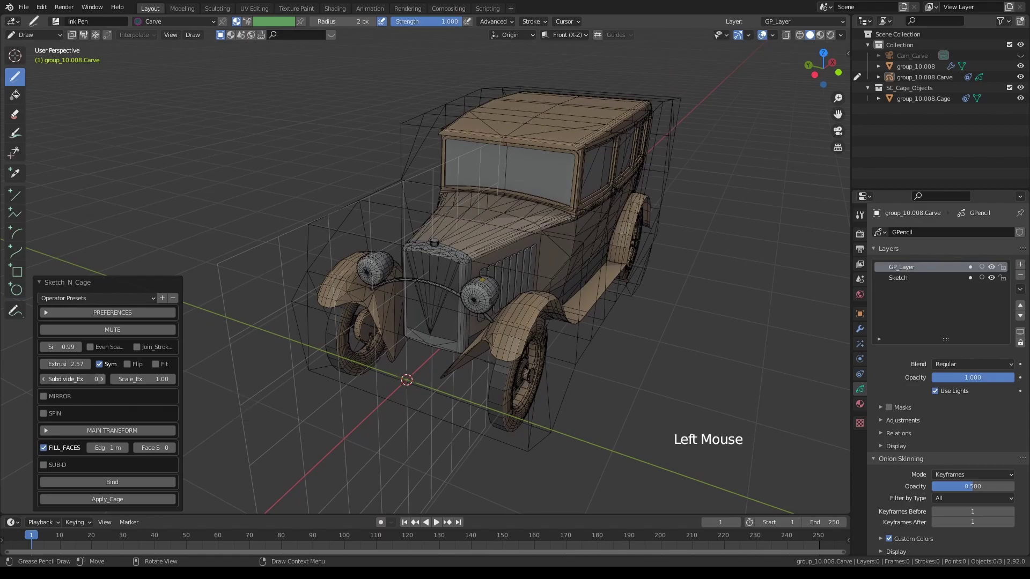
pyautogui.click(101, 380)
pyautogui.moveTo(226, 343); pyautogui.dragTo(271, 362, button='middle')
pyautogui.moveTo(91, 379); pyautogui.dragTo(54, 379)
# Bind the car to the cage, and select the cage object in Object Mode
pyautogui.moveTo(601, 236); pyautogui.dragTo(504, 195, button='middle')
pyautogui.scroll(-1, 514, 201)
pyautogui.keyDown('shift'); pyautogui.moveTo(504, 195); pyautogui.dragTo(434, 161, button='middle'); pyautogui.keyUp('shift')
pyautogui.moveTo(434, 161); pyautogui.dragTo(467, 176, button='middle')
pyautogui.moveTo(271, 299); pyautogui.dragTo(267, 292, button='middle')
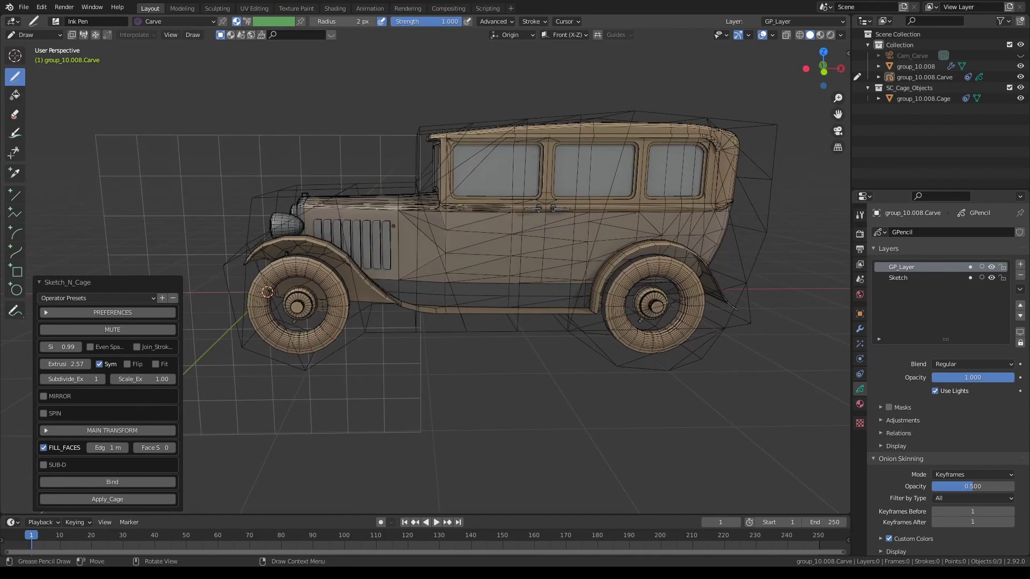
pyautogui.click(130, 481)
pyautogui.hotkey('alt', 'v')
pyautogui.click(419, 170)
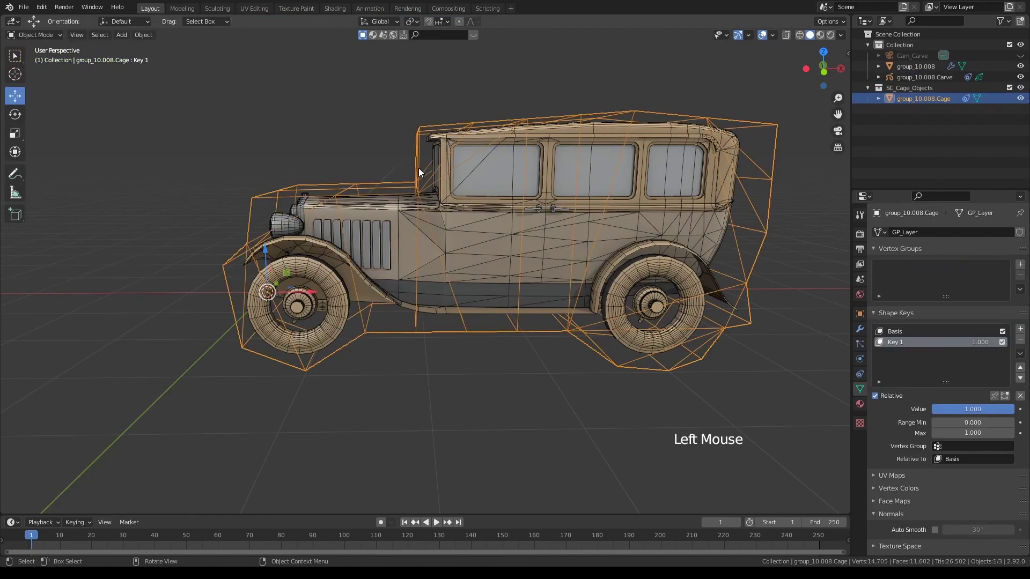
# Enter Edit Mode on the cage and turn on X-ray display in the front orthographic view
pyautogui.keyDown('shift'); pyautogui.moveTo(487, 191); pyautogui.dragTo(478, 204, button='middle'); pyautogui.keyUp('shift')
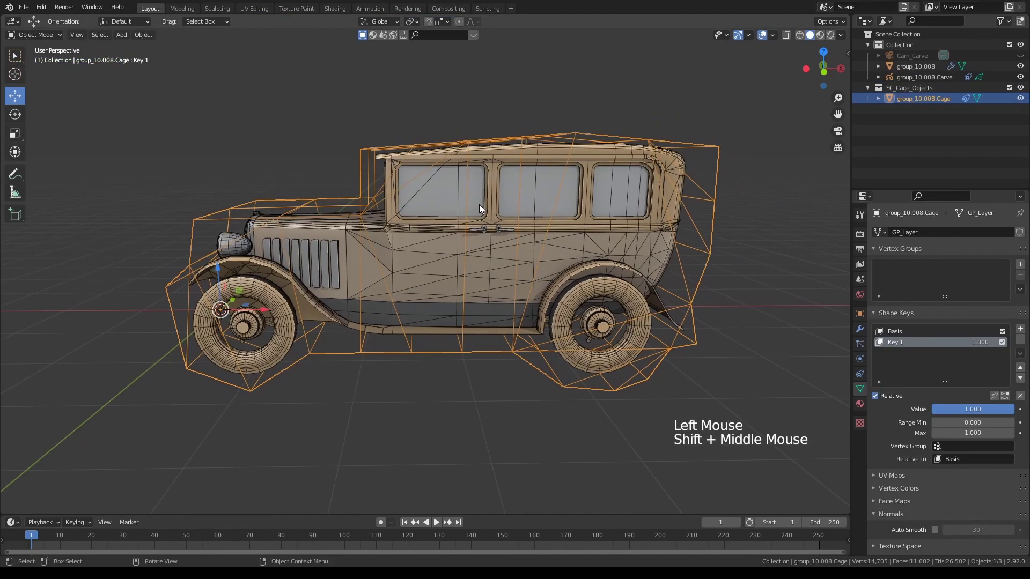
pyautogui.press('Tab')
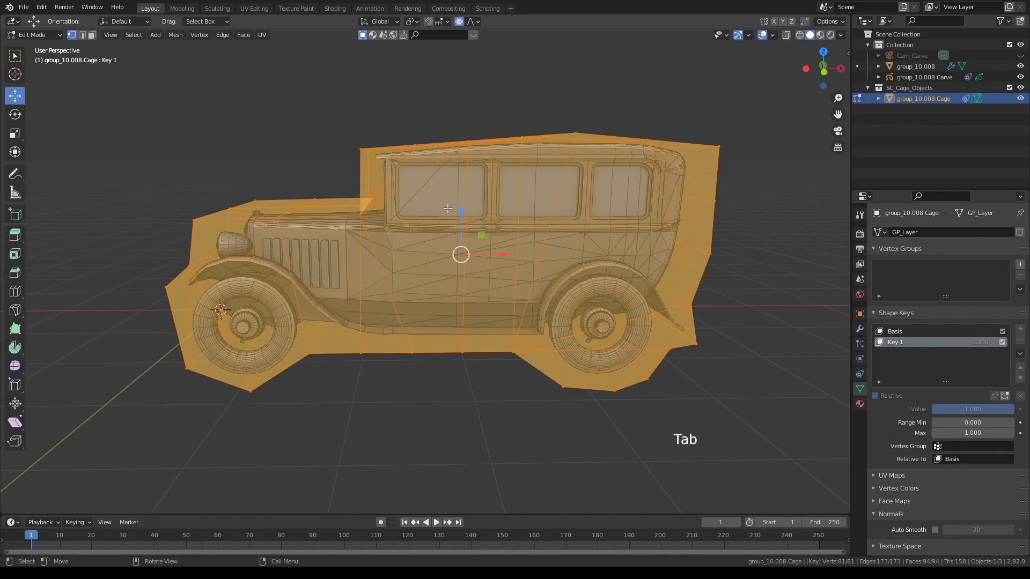
pyautogui.scroll(-2, 458, 202)
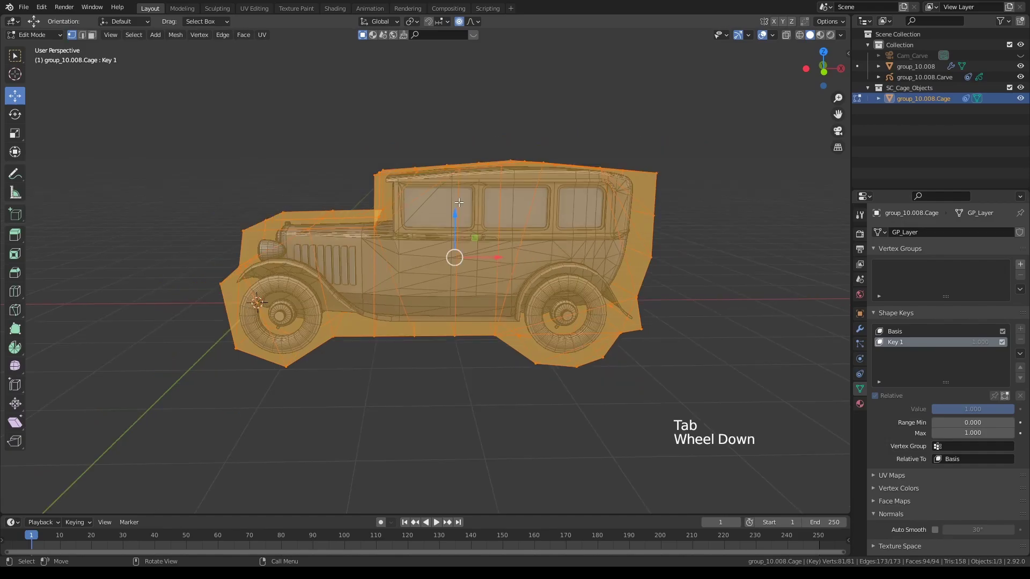
pyautogui.click(787, 35)
pyautogui.press('KP_1')
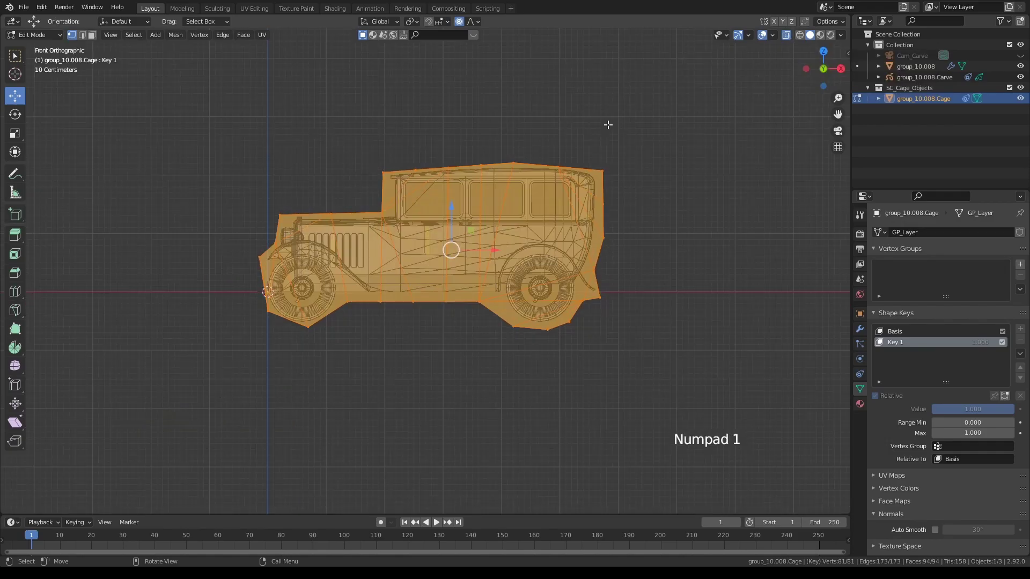
# Move the cage vertices at the roof's front corner about 0.27 m forward and 0.28 m up
pyautogui.click(411, 123)
pyautogui.scroll(1, 400, 126)
pyautogui.keyDown('shift'); pyautogui.moveTo(400, 125); pyautogui.dragTo(397, 140, button='middle'); pyautogui.keyUp('shift')
pyautogui.moveTo(344, 139); pyautogui.dragTo(432, 193)
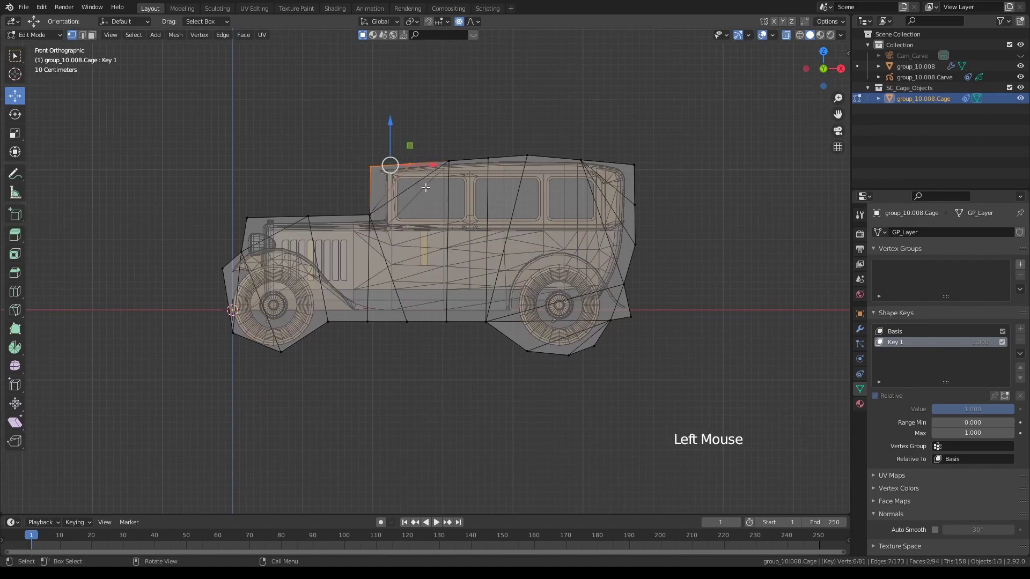
pyautogui.press('g')
pyautogui.click(406, 167)
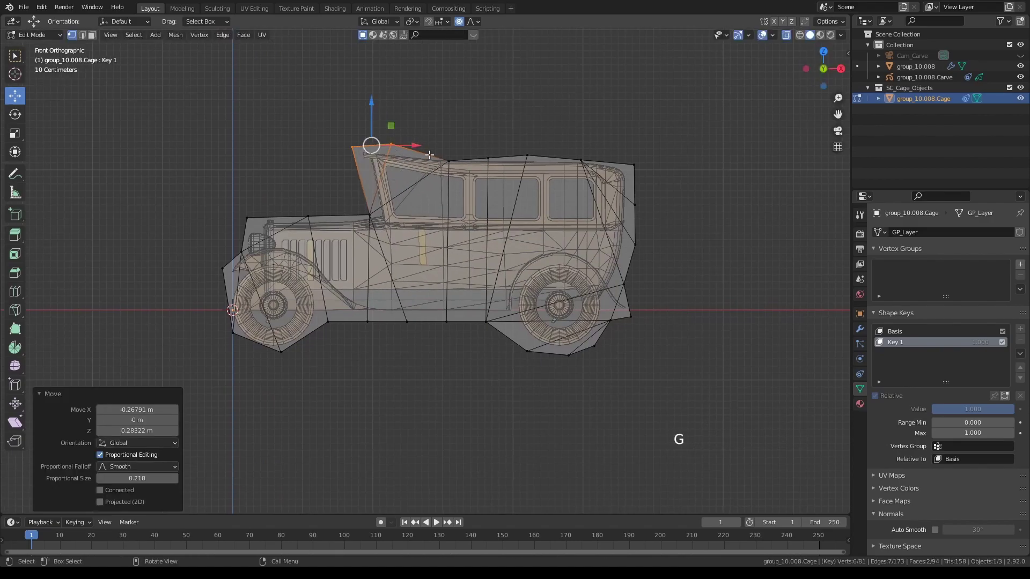
# Raise the cage's middle roof vertices, and move the rear roof vertices about 0.46 m up
pyautogui.moveTo(439, 147); pyautogui.dragTo(504, 184)
pyautogui.press('g')
pyautogui.click(492, 152)
pyautogui.moveTo(513, 136); pyautogui.dragTo(647, 177)
pyautogui.press('g')
pyautogui.click(646, 144)
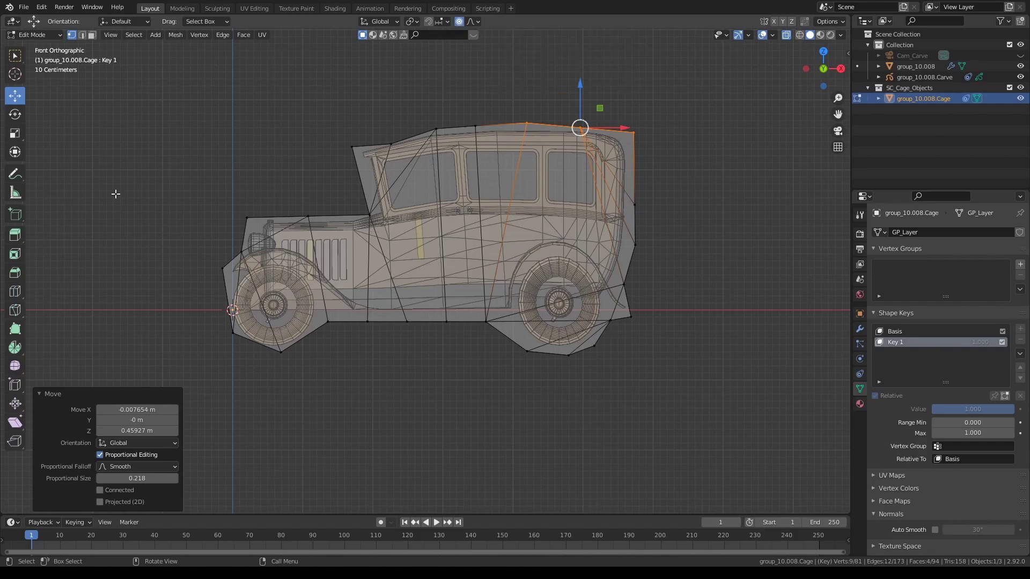
# Scale the cage's front wheel and hood section to about 1.09, move it about 0.23 m rearward and 0.06 m up, and rotate it slightly
pyautogui.moveTo(167, 190); pyautogui.dragTo(343, 369)
pyautogui.press('s')
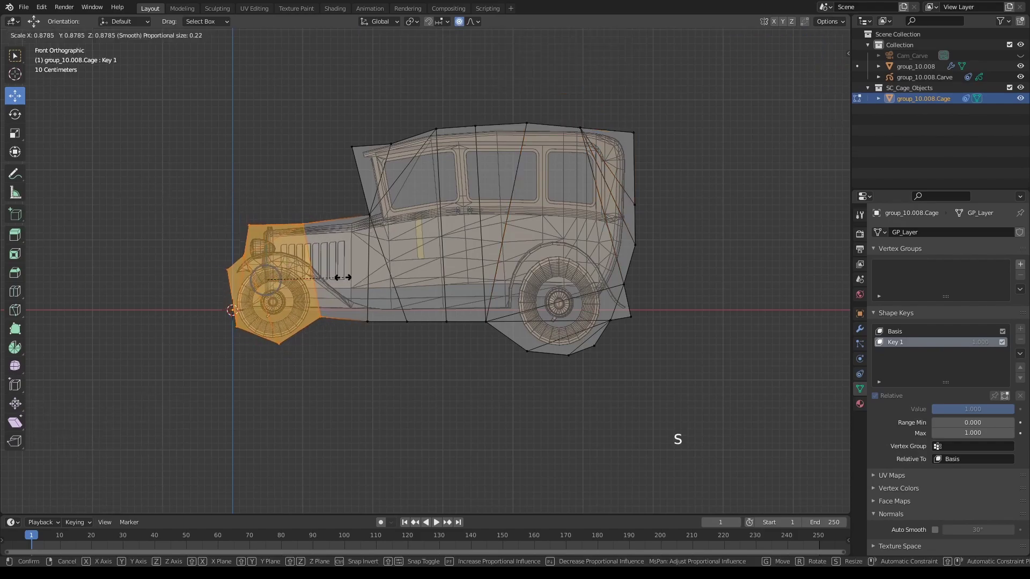
pyautogui.click(355, 278)
pyautogui.press('g')
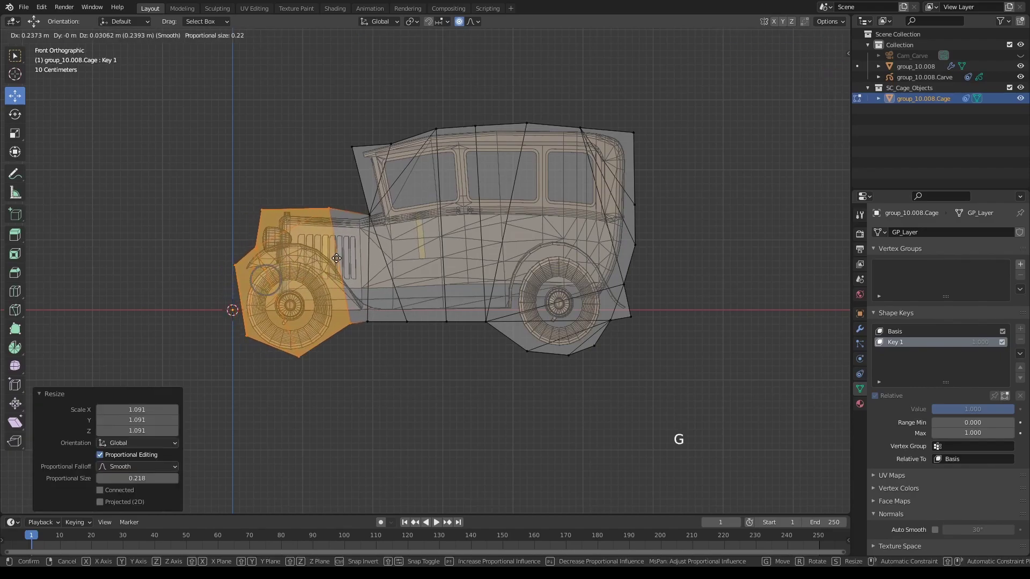
pyautogui.click(351, 250)
pyautogui.press('r')
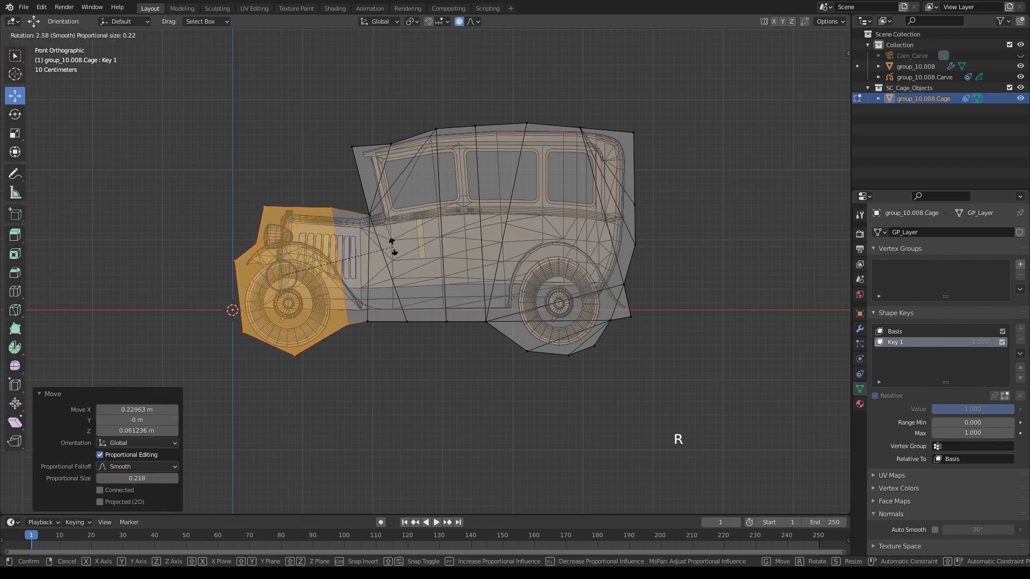
pyautogui.click(393, 245)
# Enlarge the cage section around the rear wheel by about 1.22 and nudge it slightly rearward
pyautogui.moveTo(677, 259); pyautogui.dragTo(464, 375)
pyautogui.press('s')
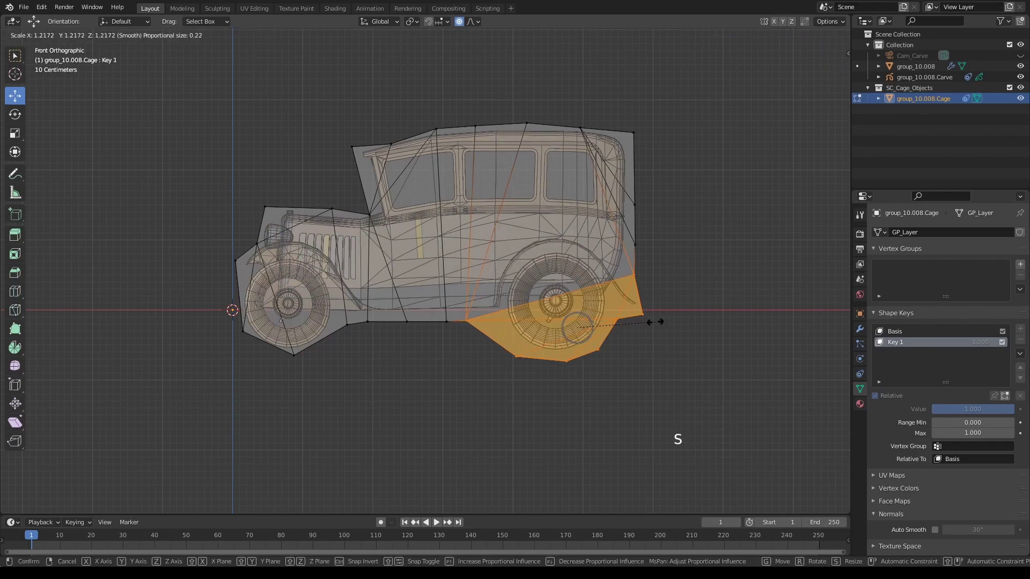
pyautogui.click(655, 322)
pyautogui.moveTo(597, 310); pyautogui.dragTo(604, 311)
# Shift the cage's middle roof vertices slightly up and rearward, and move the roof's front corner vertices rearward above the base of the windscreen
pyautogui.moveTo(400, 107); pyautogui.dragTo(545, 143)
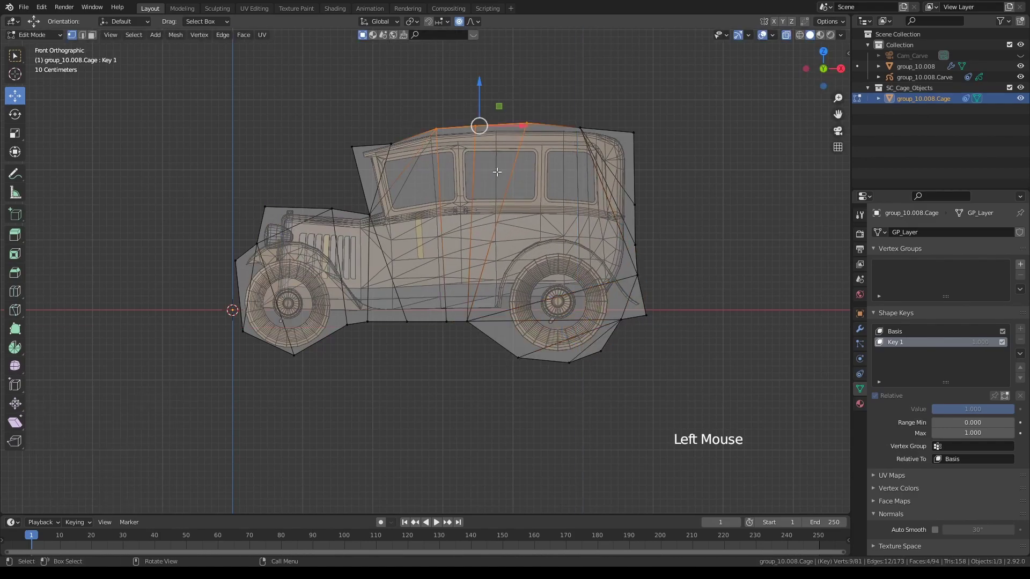
pyautogui.press('g')
pyautogui.click(508, 170)
pyautogui.moveTo(338, 128); pyautogui.dragTo(406, 164)
pyautogui.press('g')
pyautogui.click(422, 163)
# Reposition the cage vertices along the top and front corner of the hood, and turn off X-ray display
pyautogui.click(332, 209)
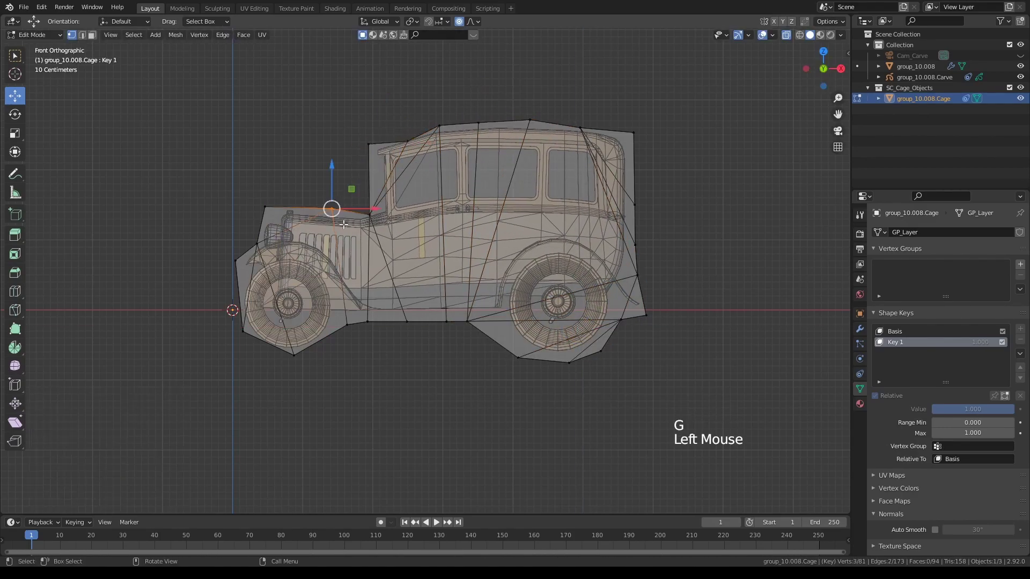
pyautogui.press('g')
pyautogui.click(332, 218)
pyautogui.click(265, 207)
pyautogui.click(267, 250)
pyautogui.moveTo(266, 250); pyautogui.dragTo(639, 229, button='middle')
pyautogui.click(784, 35)
pyautogui.moveTo(546, 164); pyautogui.dragTo(570, 170, button='middle')
pyautogui.moveTo(570, 169); pyautogui.dragTo(569, 182, button='middle')
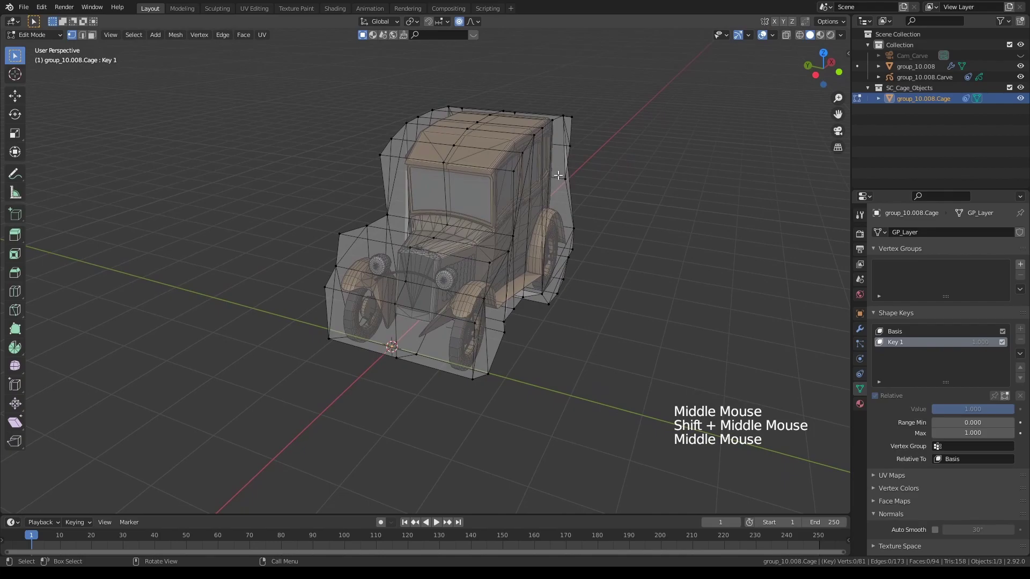
pyautogui.click(443, 163)
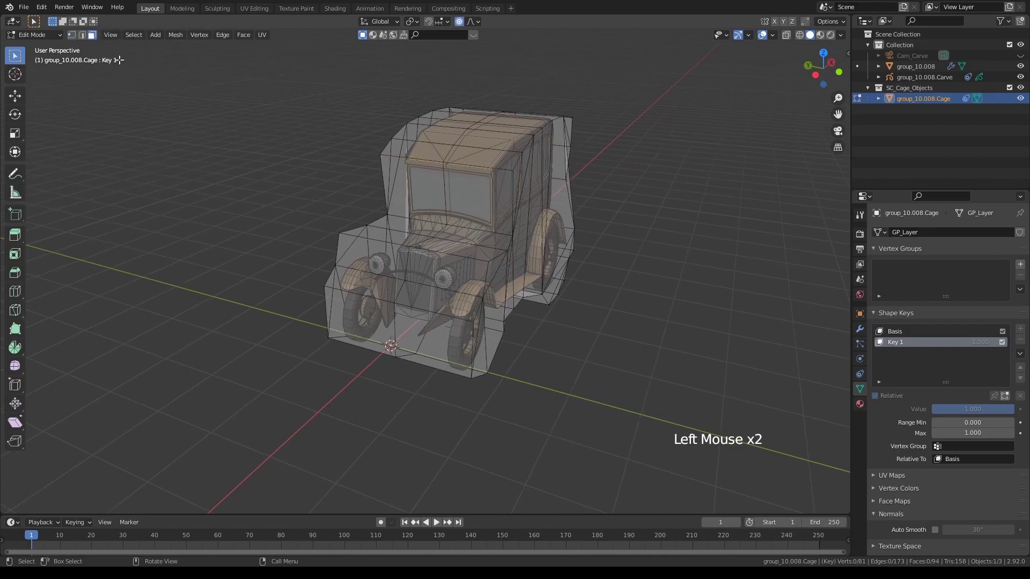
pyautogui.moveTo(375, 134); pyautogui.dragTo(397, 141, button='middle')
pyautogui.click(429, 138)
pyautogui.keyDown('shift'); pyautogui.click(491, 140); pyautogui.keyUp('shift')
pyautogui.moveTo(491, 141); pyautogui.dragTo(410, 159, button='middle')
pyautogui.keyDown('shift'); pyautogui.click(408, 160); pyautogui.keyUp('shift')
pyautogui.keyDown('shift'); pyautogui.click(431, 199); pyautogui.keyUp('shift')
pyautogui.keyDown('shift'); pyautogui.click(462, 137); pyautogui.keyUp('shift')
pyautogui.keyDown('shift'); pyautogui.click(491, 167); pyautogui.keyUp('shift')
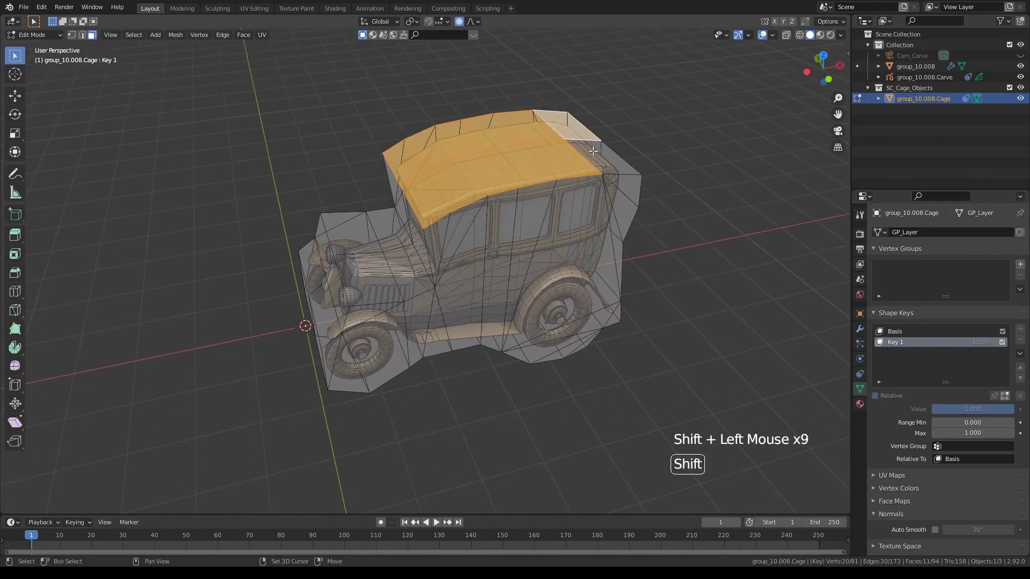
# Rotate the vertices of each lengthwise side of the cage in the right orthographic view with X-ray on, and return to Object Mode
pyautogui.moveTo(617, 215); pyautogui.dragTo(557, 209, button='middle')
pyautogui.moveTo(556, 209); pyautogui.dragTo(534, 208, button='middle')
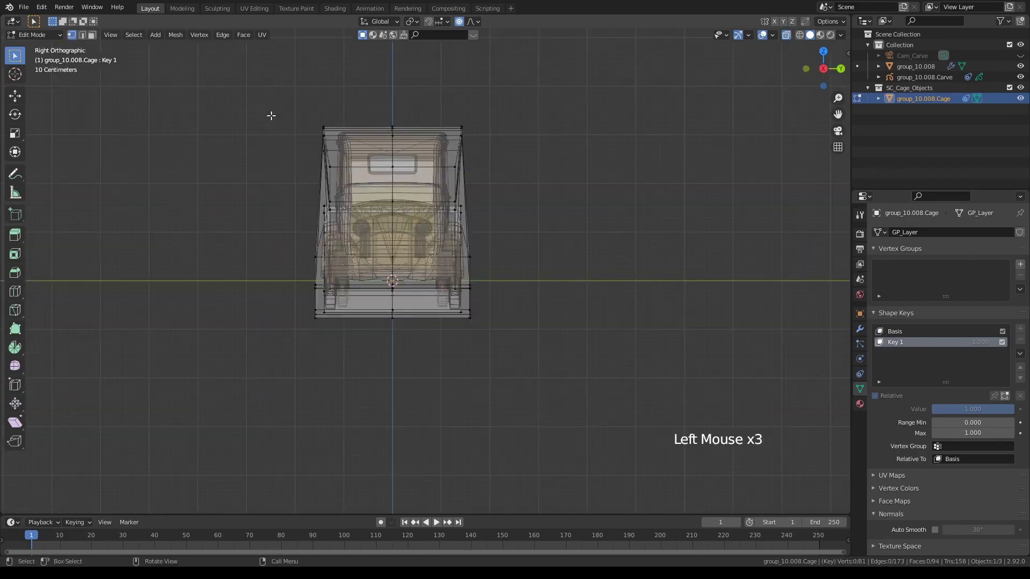
pyautogui.moveTo(272, 115); pyautogui.dragTo(354, 335)
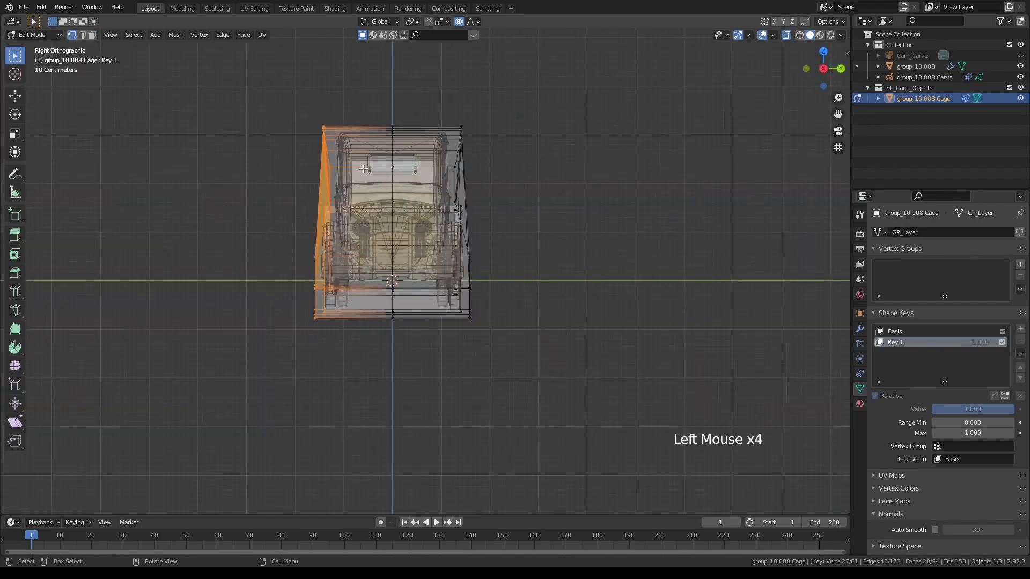
pyautogui.press('r')
pyautogui.click(368, 184)
pyautogui.moveTo(436, 105); pyautogui.dragTo(509, 352)
pyautogui.press('r')
pyautogui.click(538, 195)
pyautogui.click(538, 195)
pyautogui.moveTo(529, 198); pyautogui.dragTo(486, 163, button='middle')
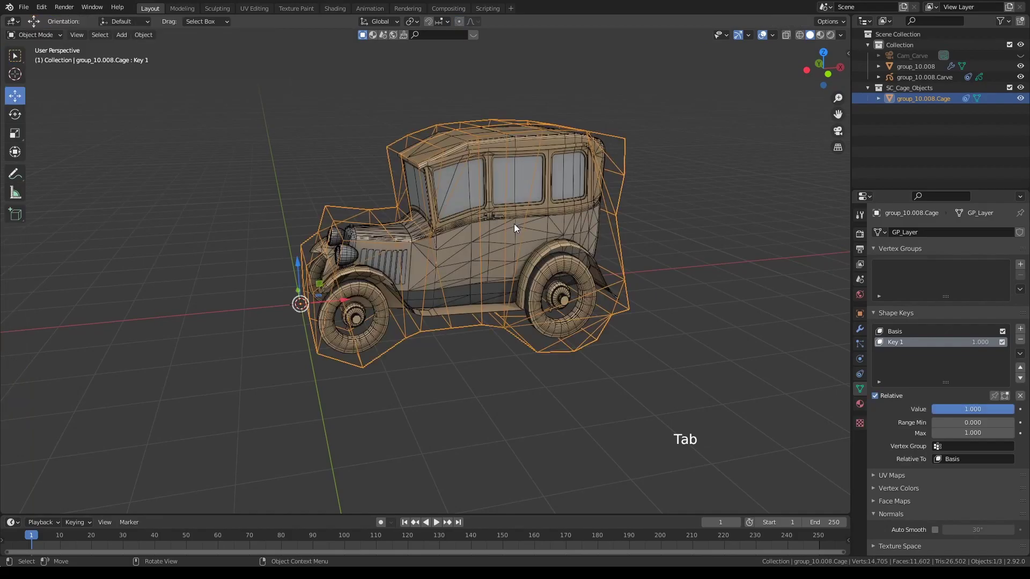
# Reselect the cage and vary the Key 1 shape key value to preview the car's deformation
pyautogui.moveTo(524, 219); pyautogui.dragTo(520, 219, button='middle')
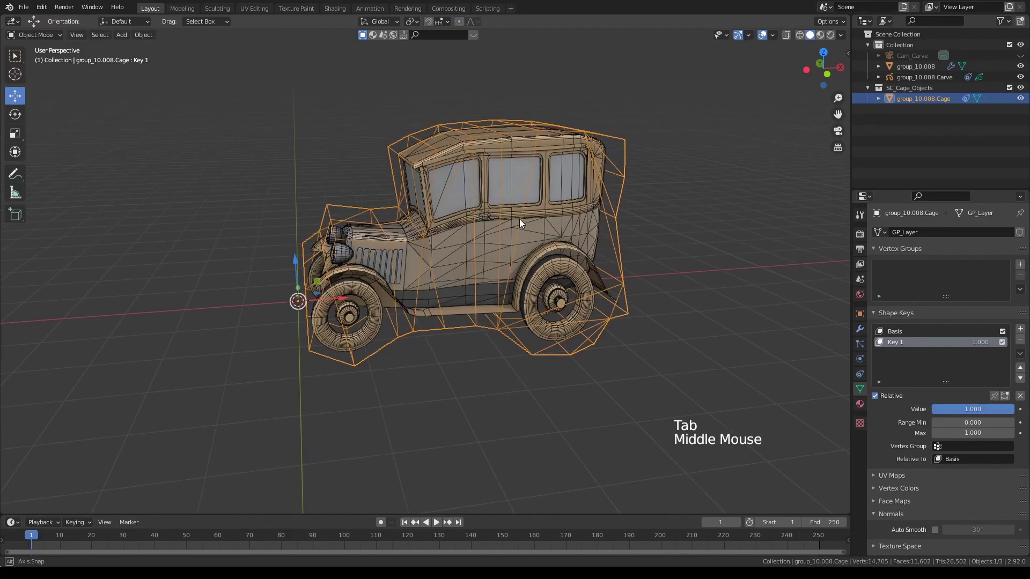
pyautogui.click(620, 220)
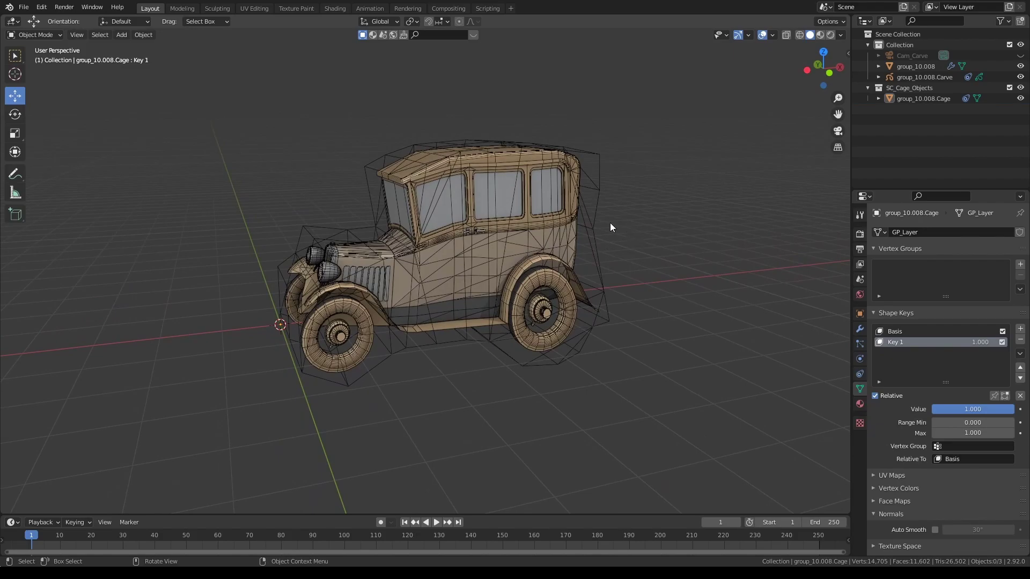
pyautogui.click(593, 224)
pyautogui.moveTo(639, 226); pyautogui.dragTo(728, 364, button='middle')
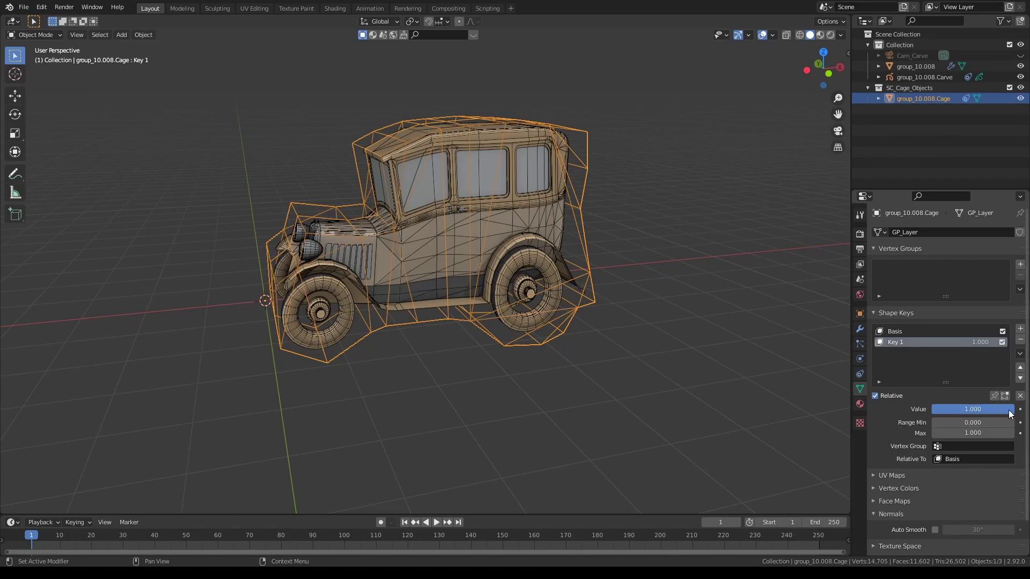
pyautogui.moveTo(1010, 409); pyautogui.dragTo(972, 409)
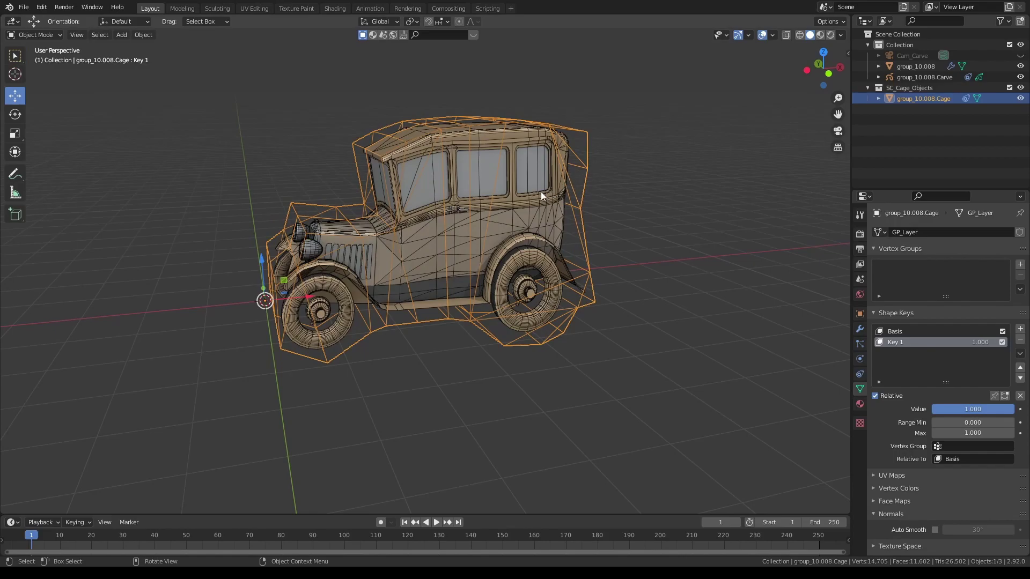
# Apply the cage deformation to the car model through Sketch_N_Cage with Apply_Cage_Modifiers enabled
pyautogui.click(513, 204)
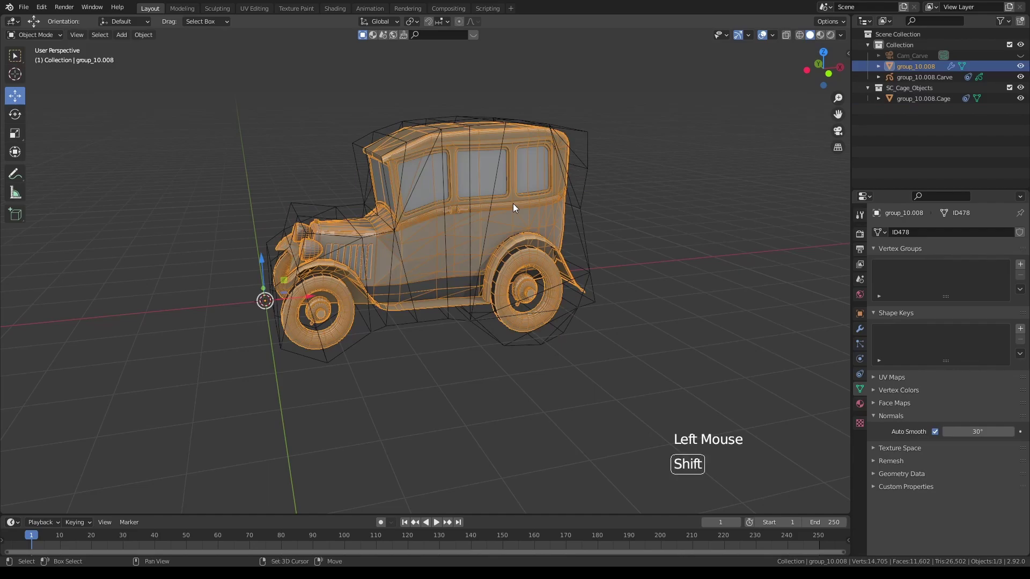
pyautogui.hotkey('shift', 'k')
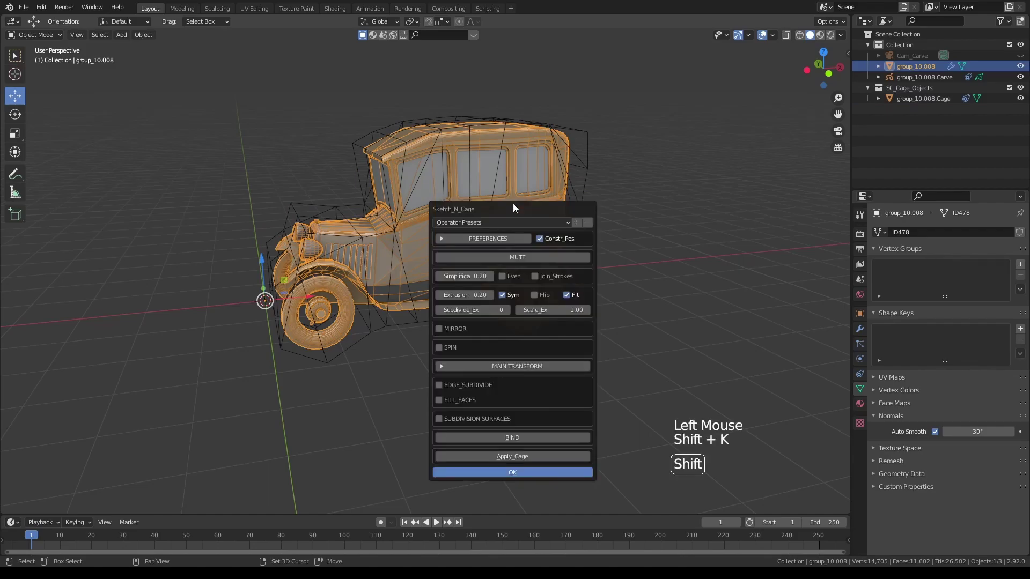
pyautogui.click(518, 456)
pyautogui.click(444, 477)
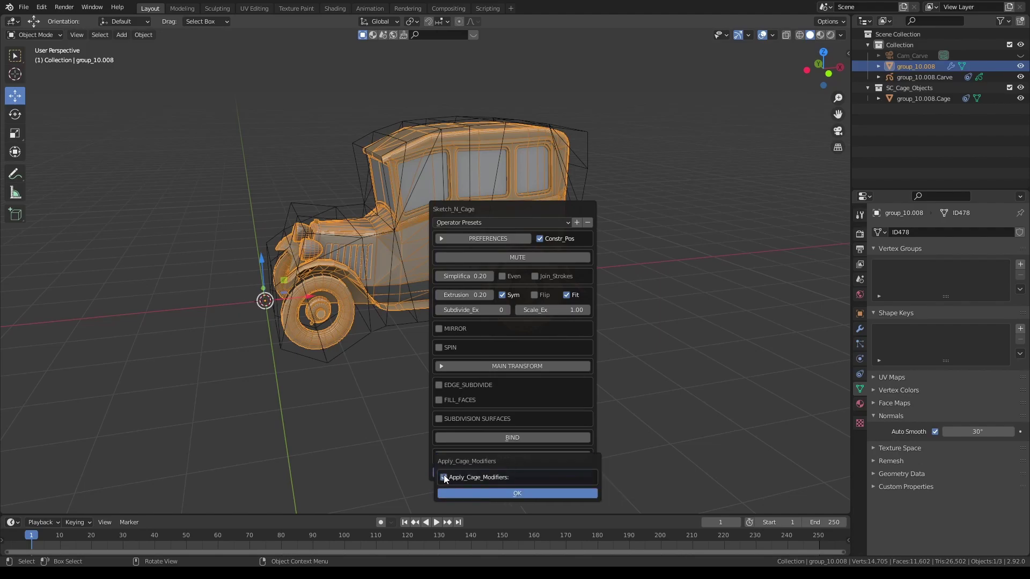
pyautogui.click(523, 493)
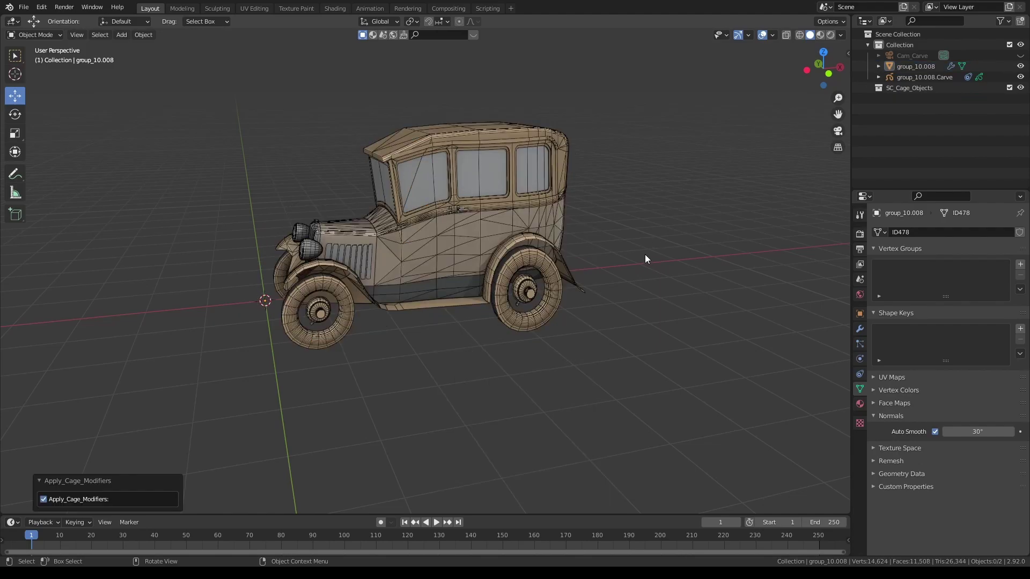